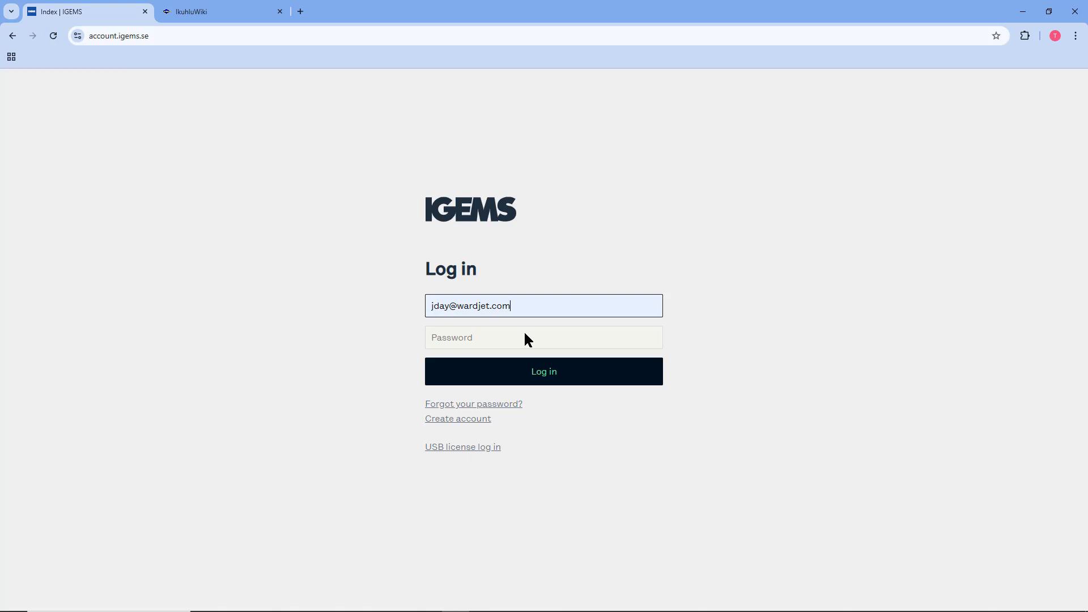
- Enter the account password in the login form's Password field
{"action": "left_click", "coordinate": [525, 336]}
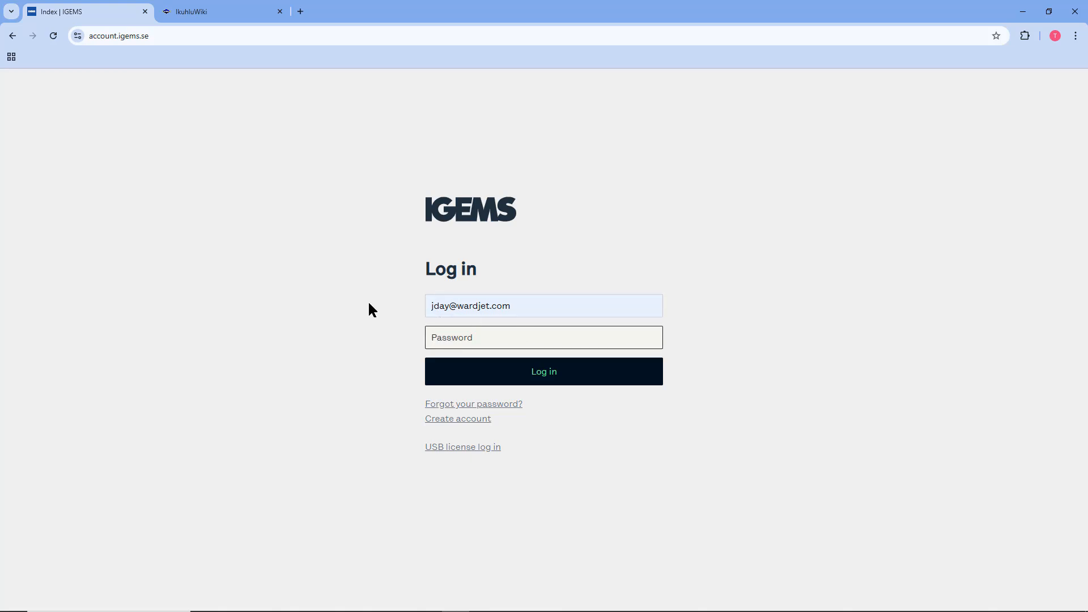
{"action": "type", "text": "••••••••"}
- Log in, download IGEMS 2024.3.3210 as IGEMS_R2024.3.zip, and show it in Downloads
{"action": "left_click", "coordinate": [460, 376]}
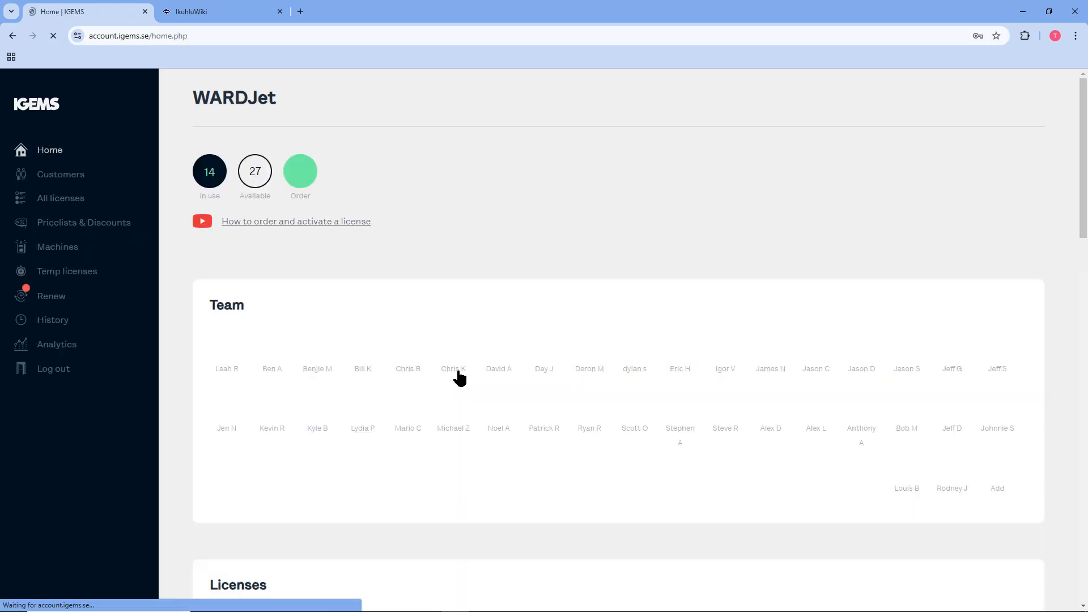
{"action": "scroll", "coordinate": [536, 219], "scroll_direction": "down", "scroll_amount": 20}
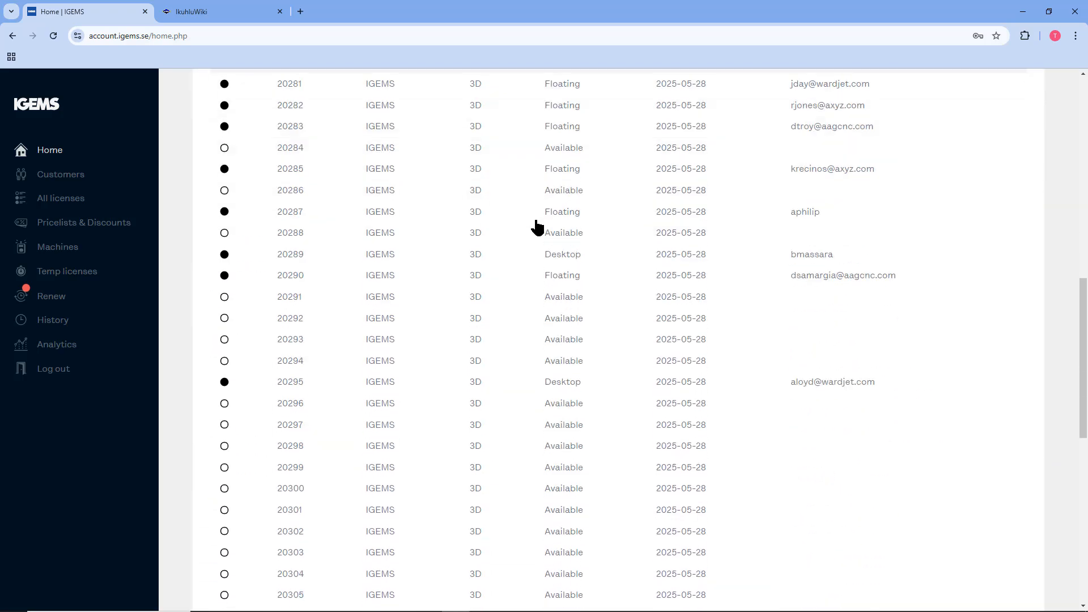
{"action": "scroll", "coordinate": [537, 251], "scroll_direction": "down", "scroll_amount": 5}
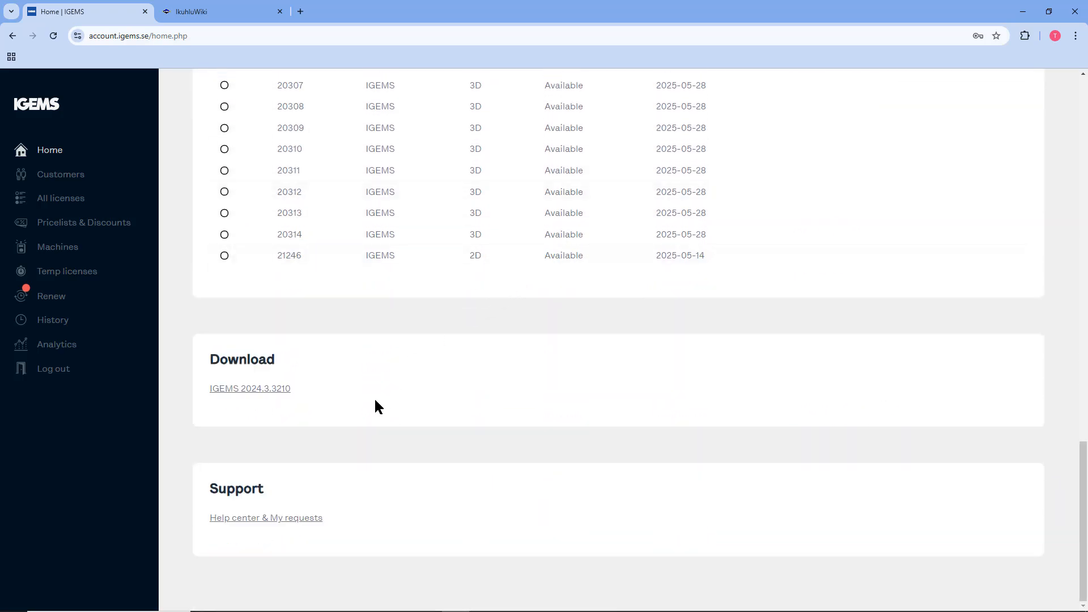
{"action": "left_click", "coordinate": [271, 390]}
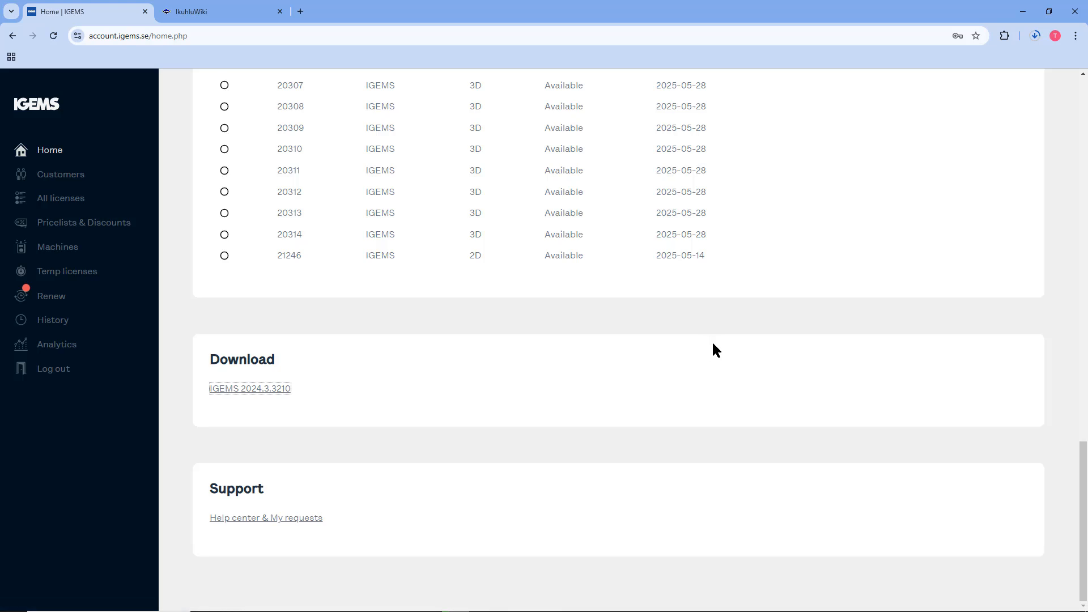
{"action": "left_click", "coordinate": [1034, 36]}
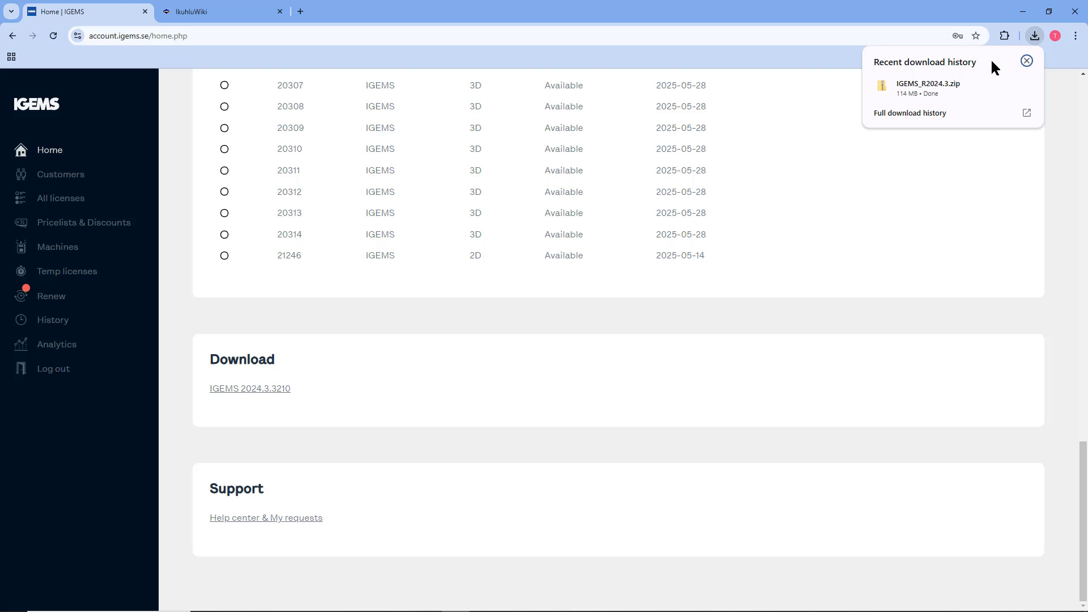
{"action": "left_click", "coordinate": [1002, 85]}
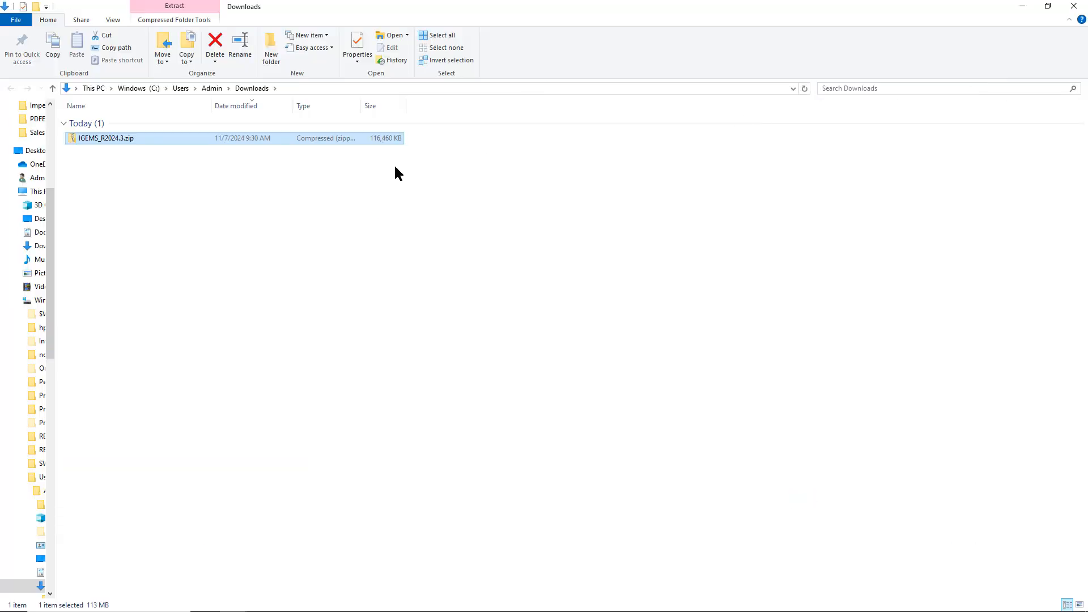
- Launch Setup.exe from IGEMS_R2024.3.zip, running it despite the SmartScreen warning
{"action": "double_click", "coordinate": [113, 141]}
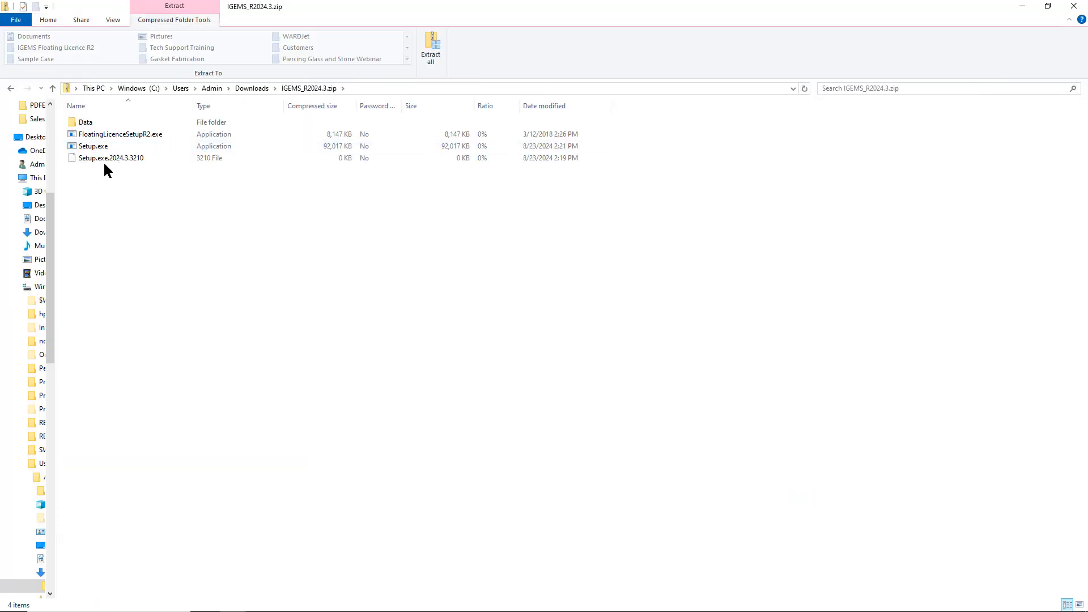
{"action": "left_click", "coordinate": [99, 149]}
{"action": "double_click", "coordinate": [97, 146]}
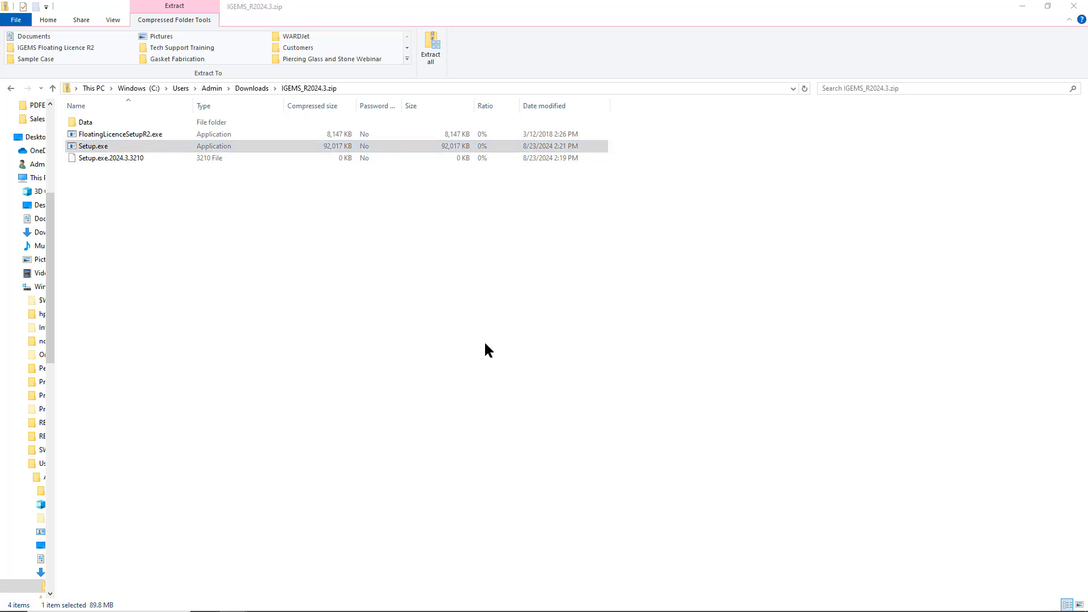
{"action": "left_click", "coordinate": [423, 230]}
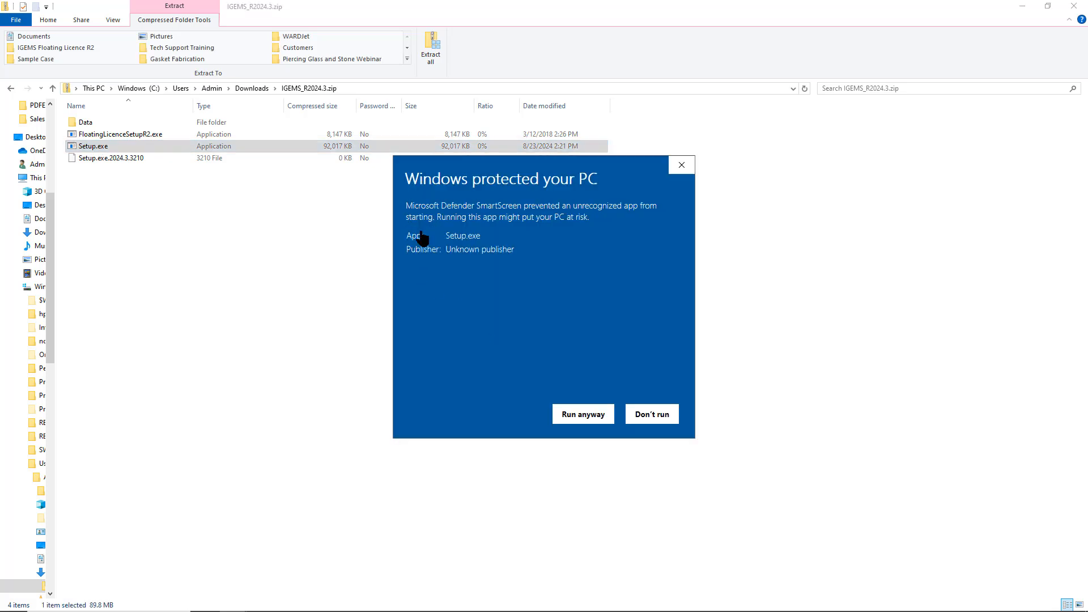
{"action": "left_click", "coordinate": [559, 409]}
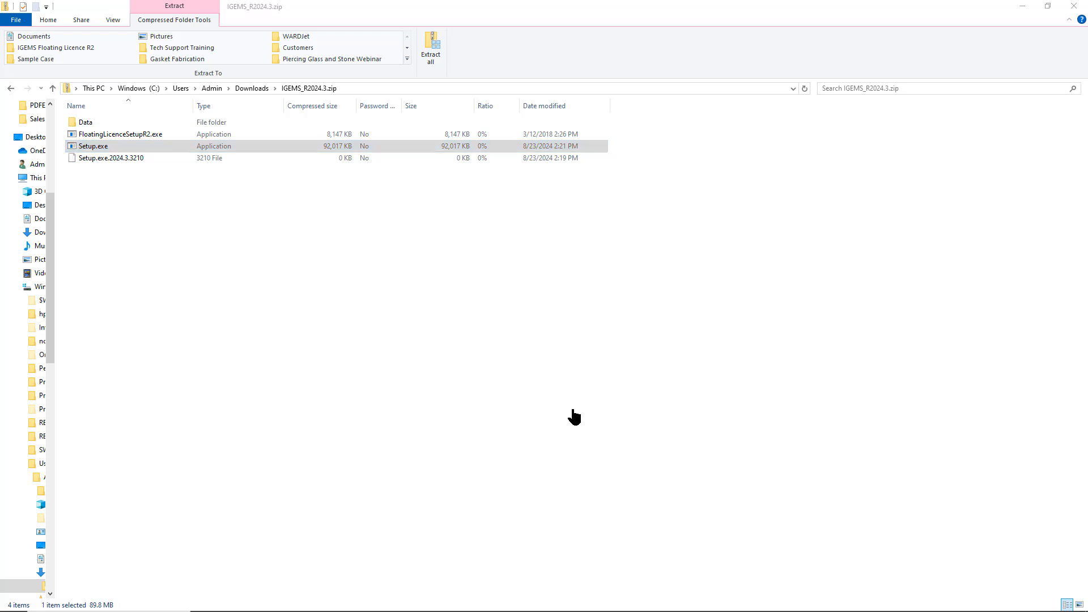
- Accept the license, install to the default folder, and finish with IGEMS launched
{"action": "left_click", "coordinate": [602, 400]}
{"action": "left_click", "coordinate": [480, 369]}
{"action": "left_click", "coordinate": [605, 402]}
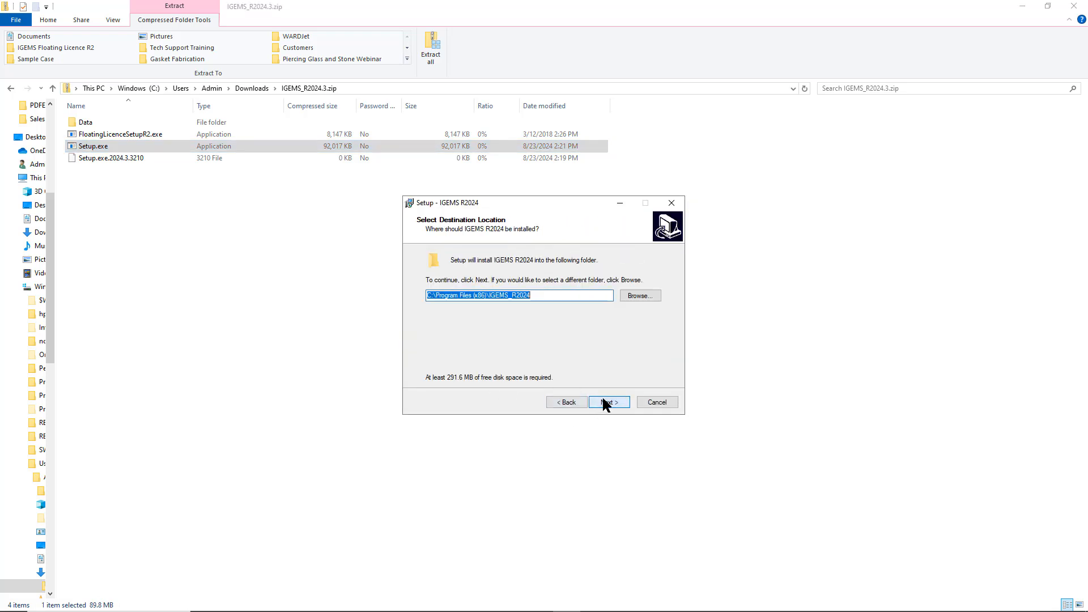
{"action": "left_click", "coordinate": [605, 404]}
{"action": "left_click", "coordinate": [598, 399]}
{"action": "left_click", "coordinate": [598, 400]}
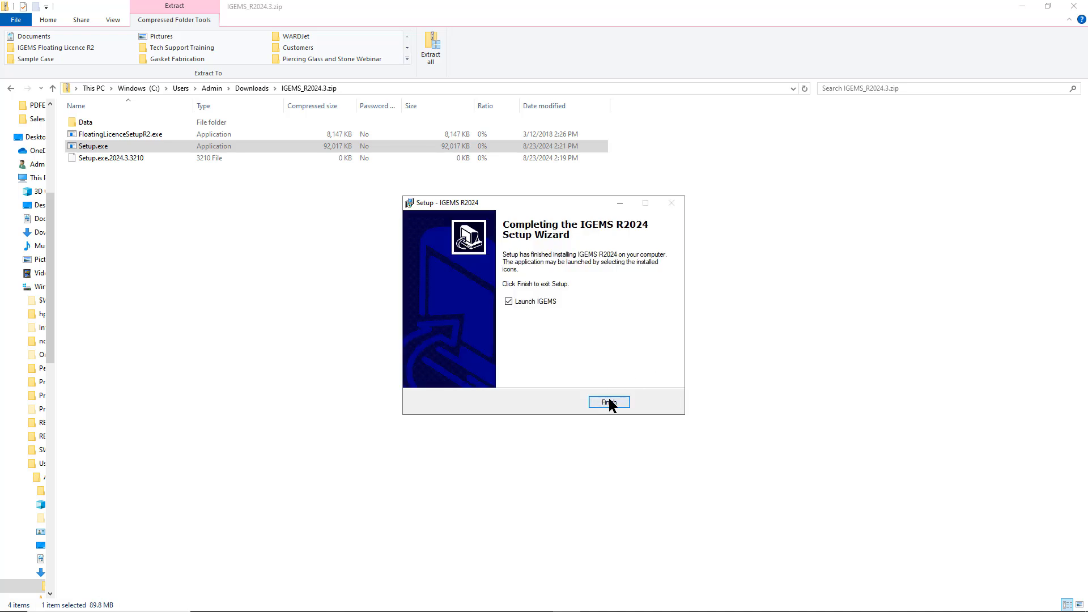
{"action": "left_click", "coordinate": [607, 401]}
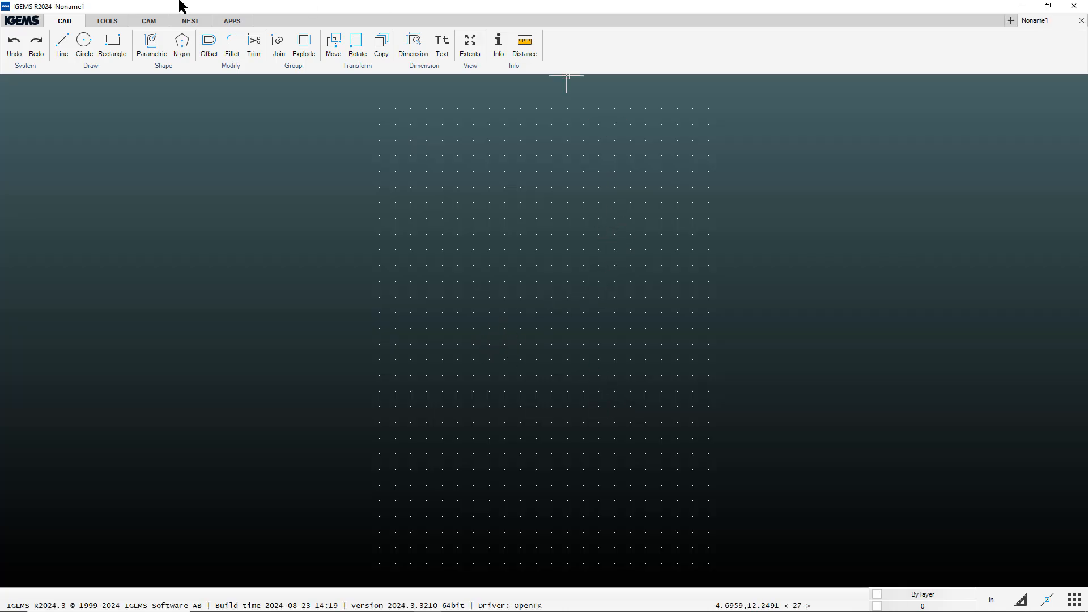
- Deactivate the 3D floating license under Subscription, leaving IGEMS in 30-day trial mode
{"action": "left_click", "coordinate": [31, 23]}
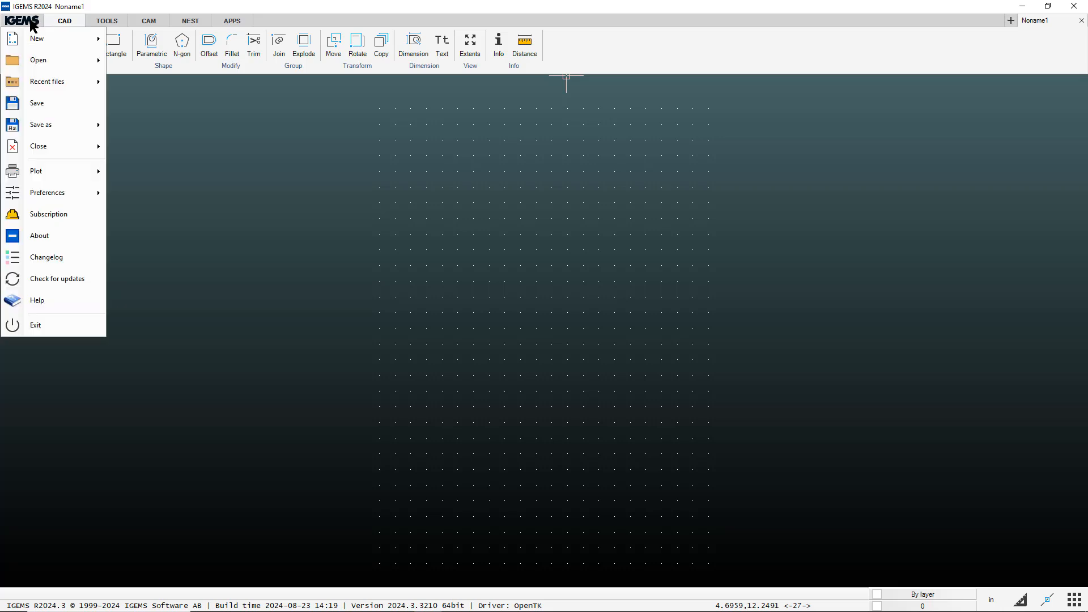
{"action": "left_click", "coordinate": [54, 214]}
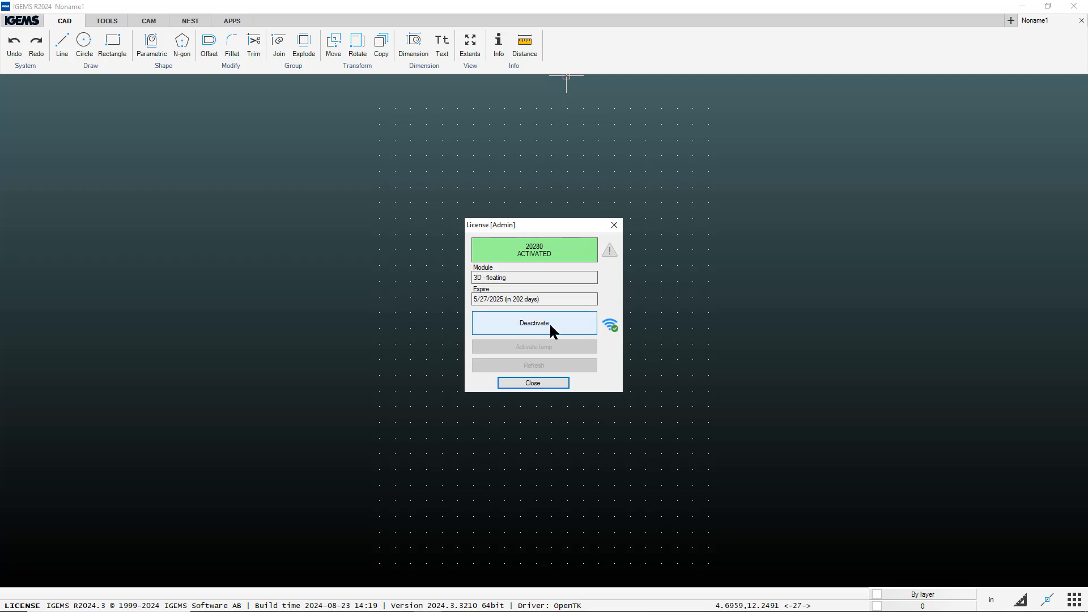
{"action": "left_click", "coordinate": [547, 325]}
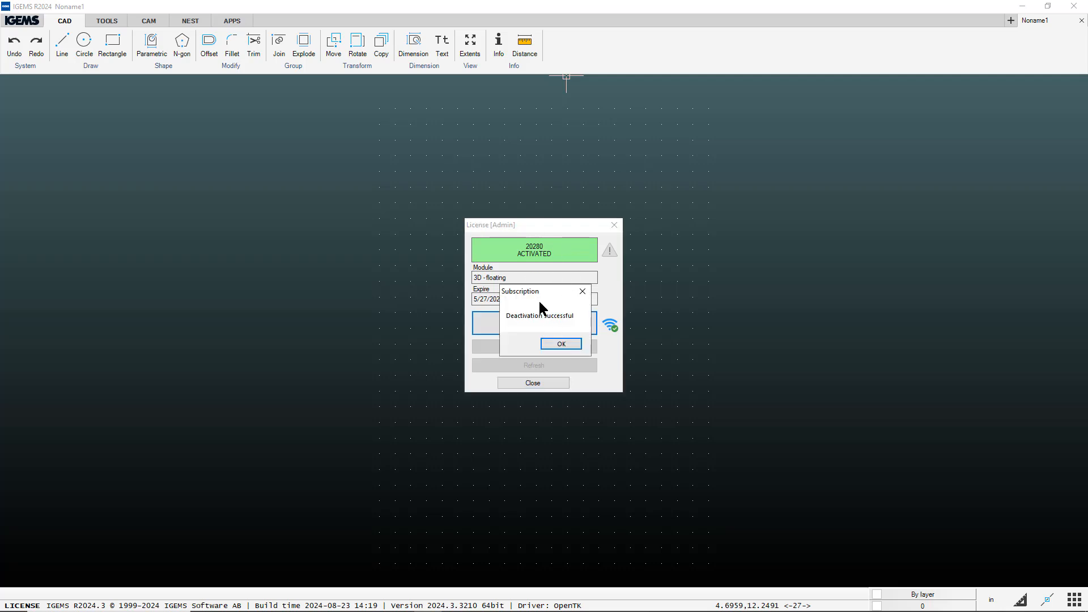
{"action": "left_click", "coordinate": [553, 342]}
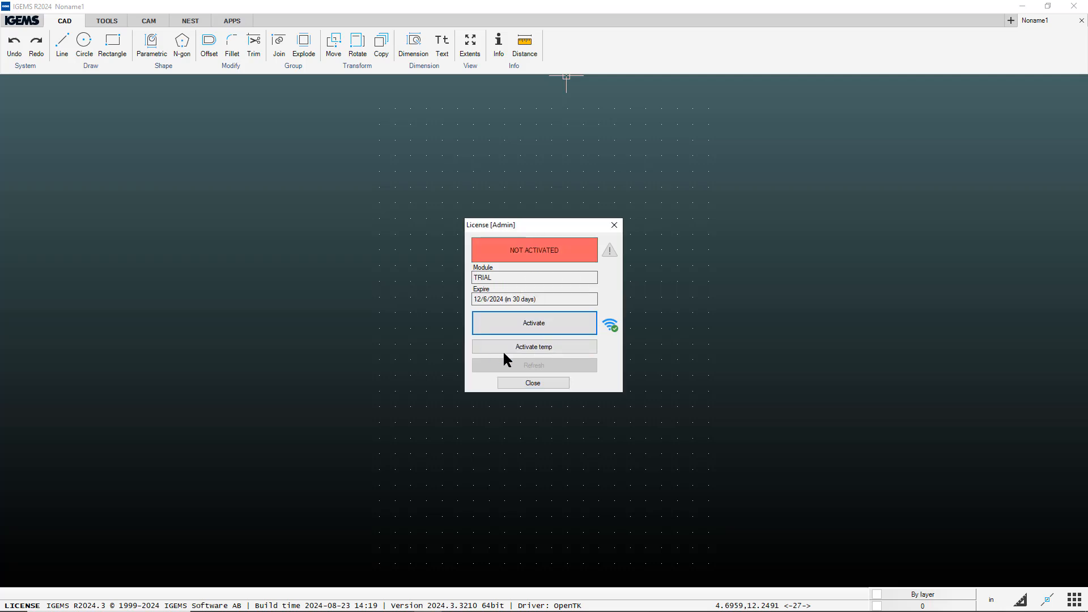
{"action": "left_click", "coordinate": [532, 383]}
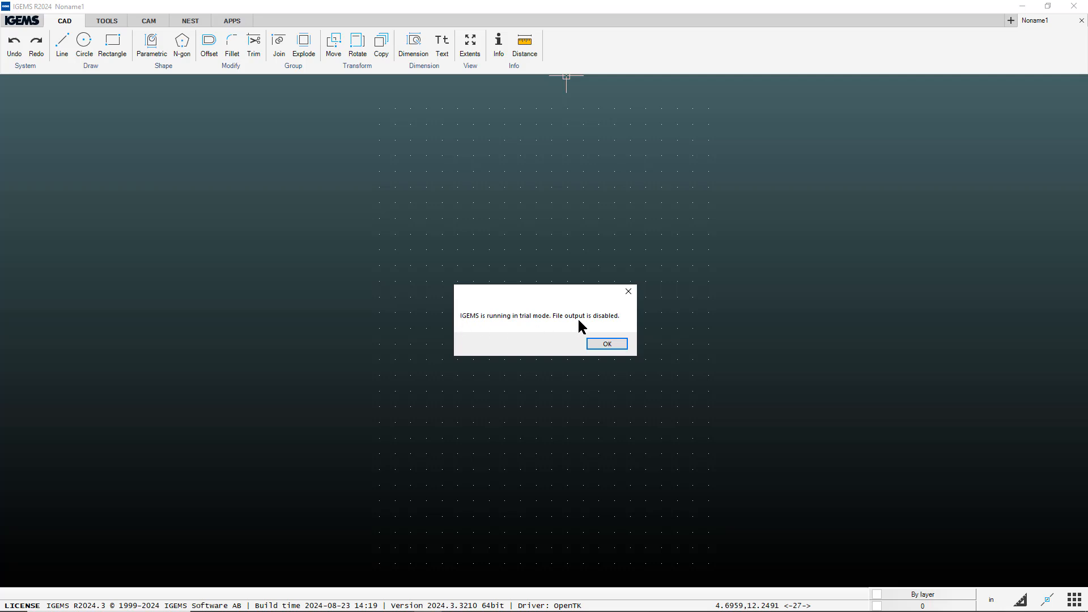
- Dismiss the trial notice and submit the account e-mail and password for Subscription activation
{"action": "left_click", "coordinate": [600, 346]}
{"action": "left_click", "coordinate": [21, 20]}
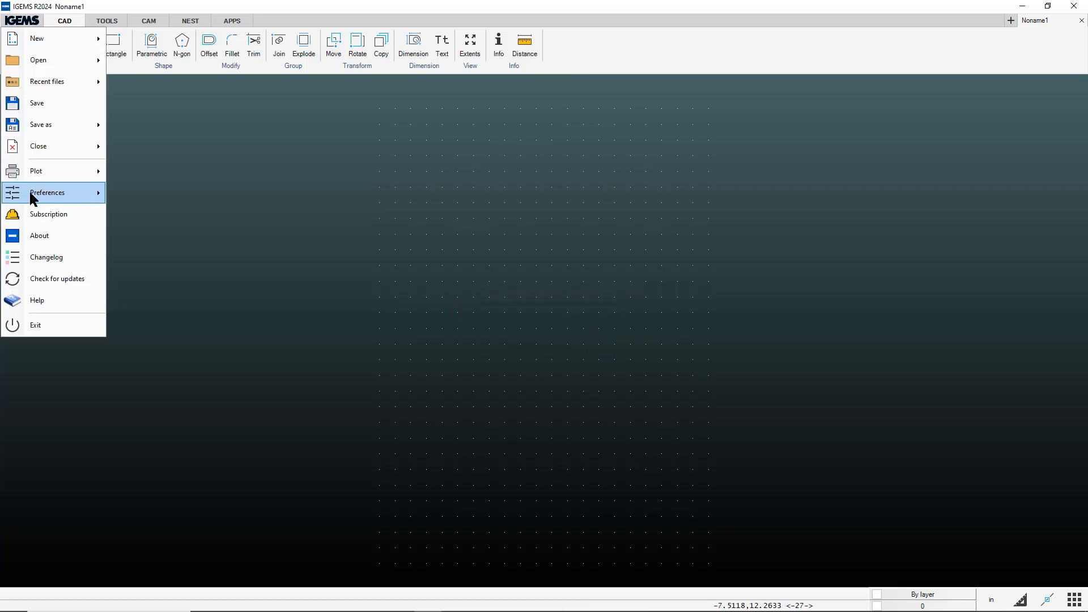
{"action": "left_click", "coordinate": [47, 214]}
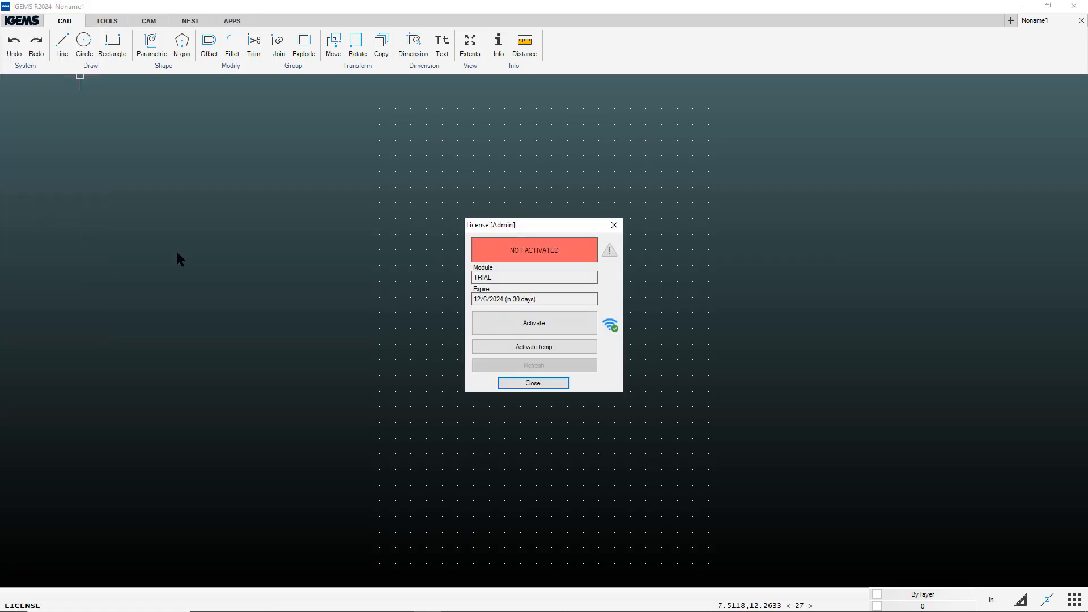
{"action": "left_click", "coordinate": [539, 324]}
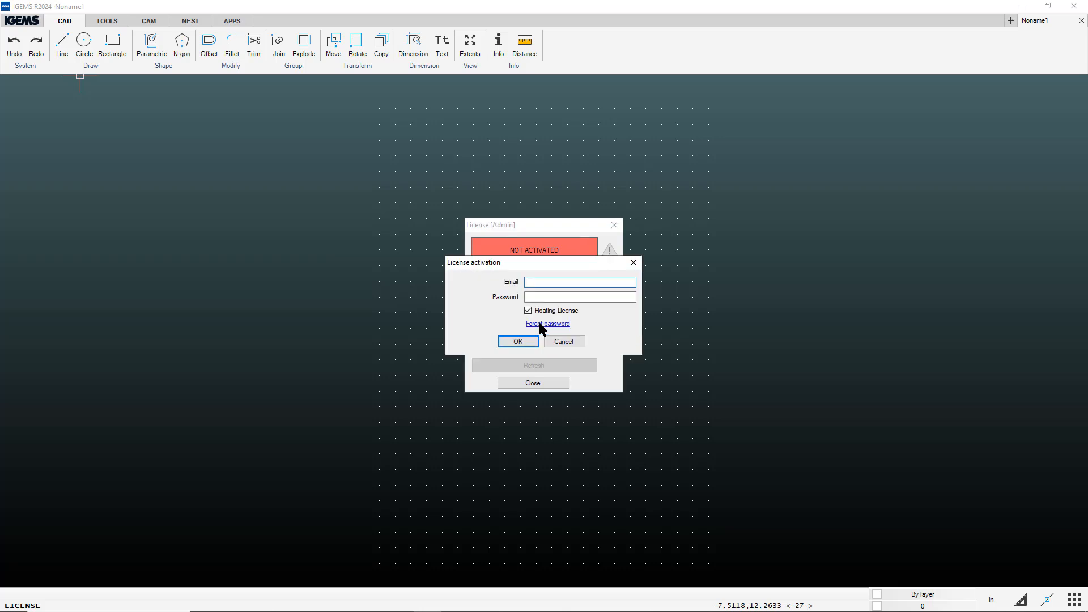
{"action": "key", "text": "Tab"}
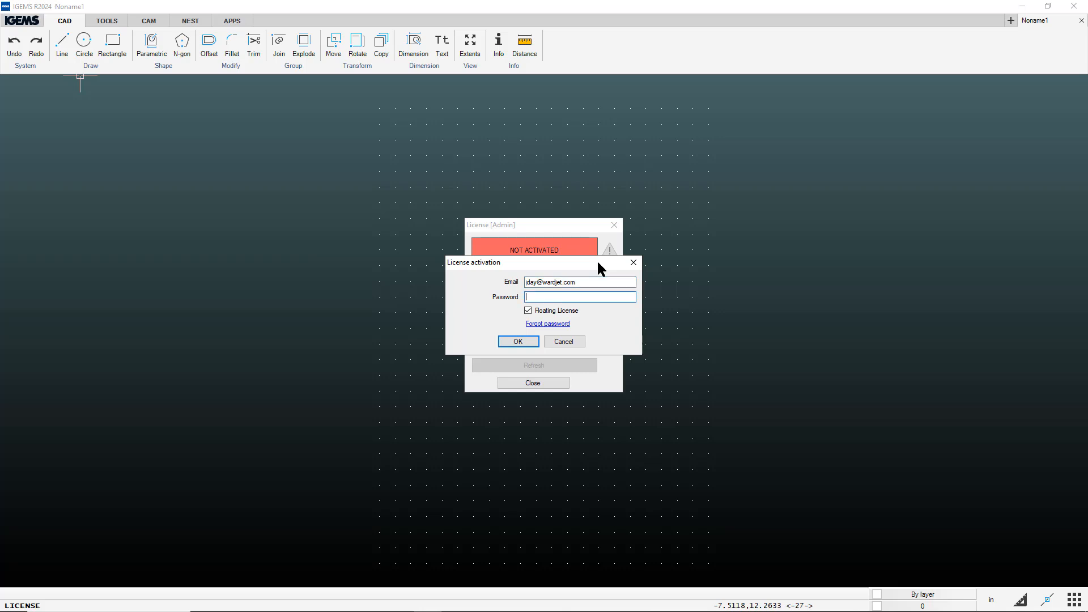
{"action": "type", "text": "********"}
{"action": "left_click", "coordinate": [516, 342]}
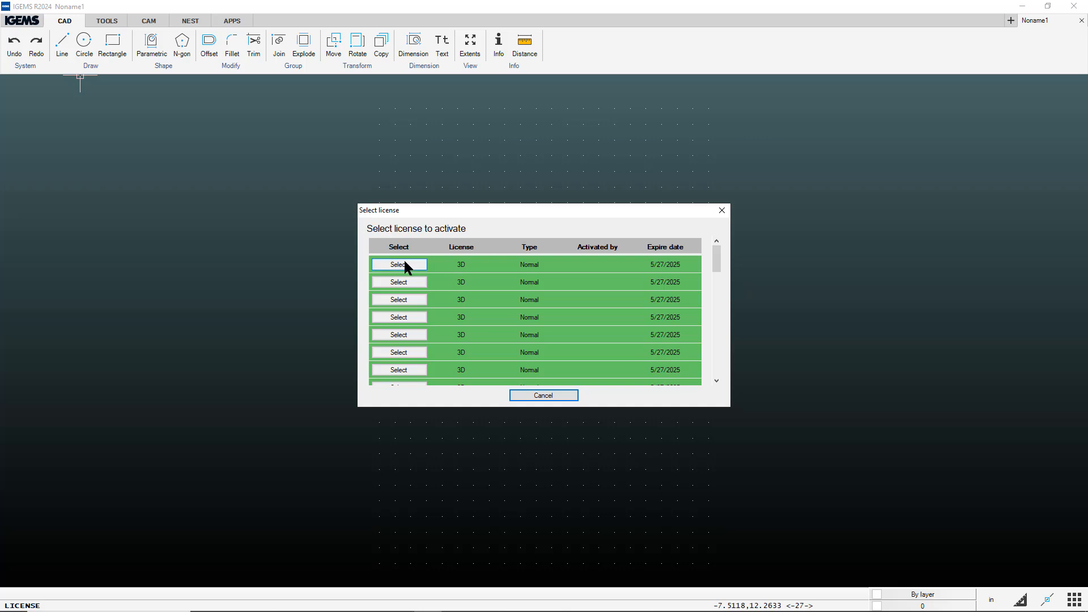
- Activate the first 3D floating license (expires 5/27/2025) and close the license window
{"action": "left_click", "coordinate": [398, 265]}
{"action": "left_click", "coordinate": [502, 346]}
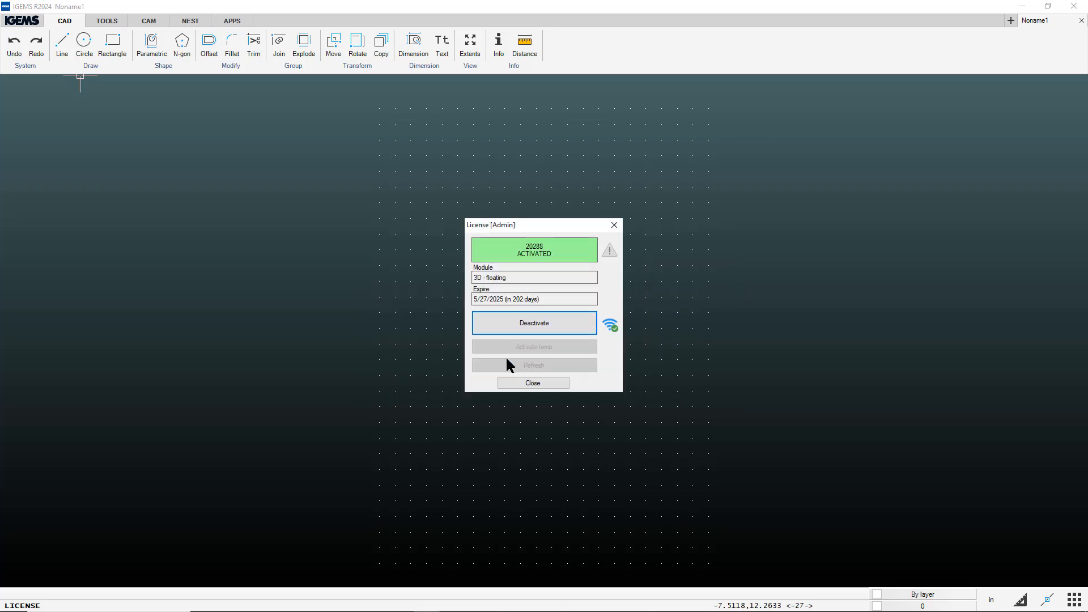
{"action": "left_click", "coordinate": [546, 384]}
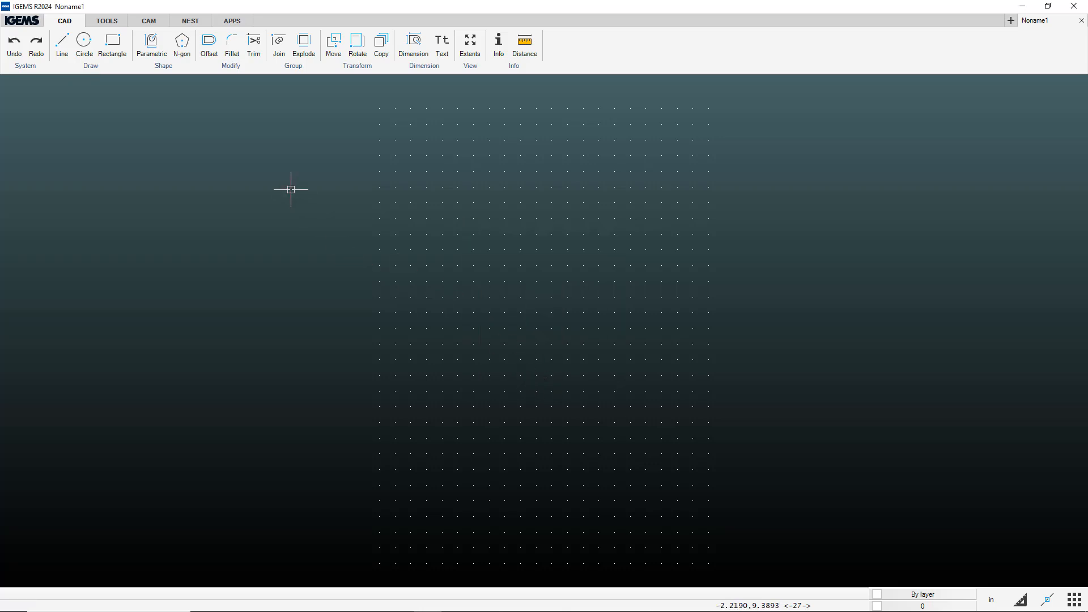
- Show the CAM tools and close machine/material selection with the machine left as AWJ
{"action": "left_click", "coordinate": [151, 22]}
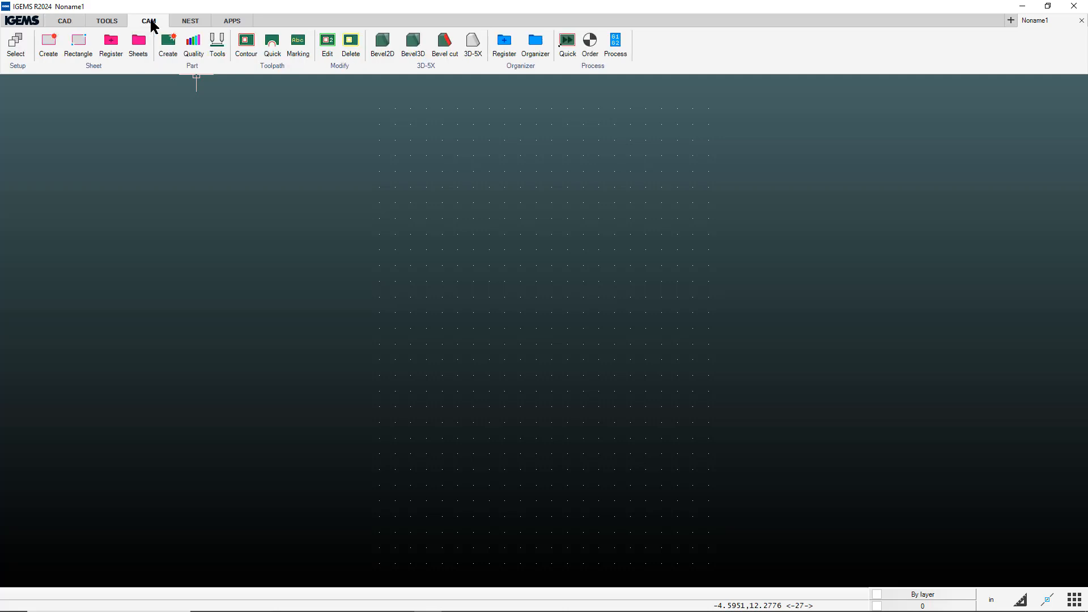
{"action": "left_click", "coordinate": [17, 45]}
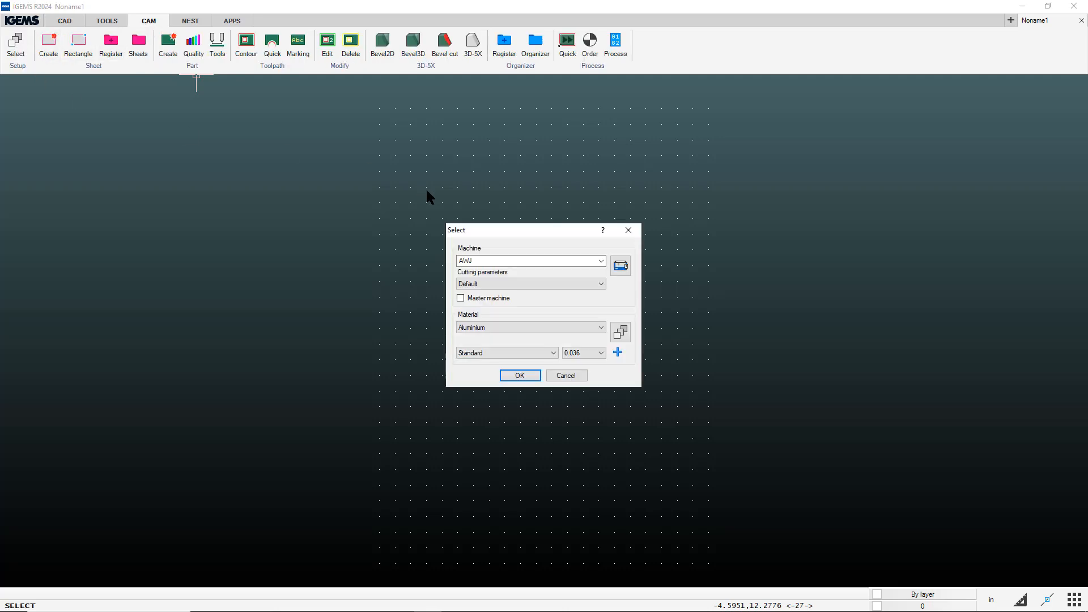
{"action": "left_click", "coordinate": [600, 261]}
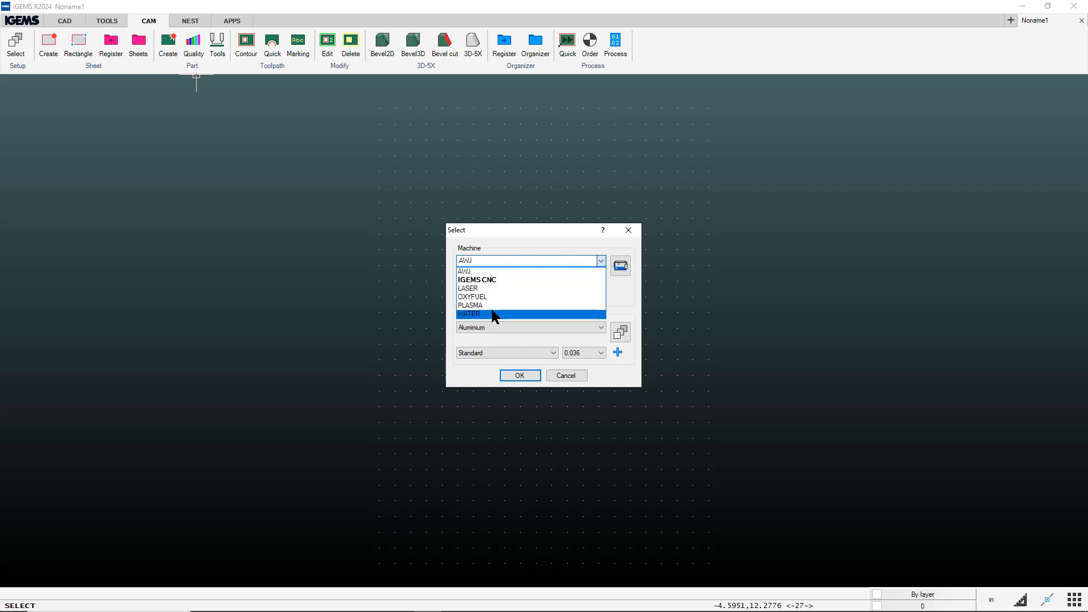
{"action": "left_click", "coordinate": [490, 232]}
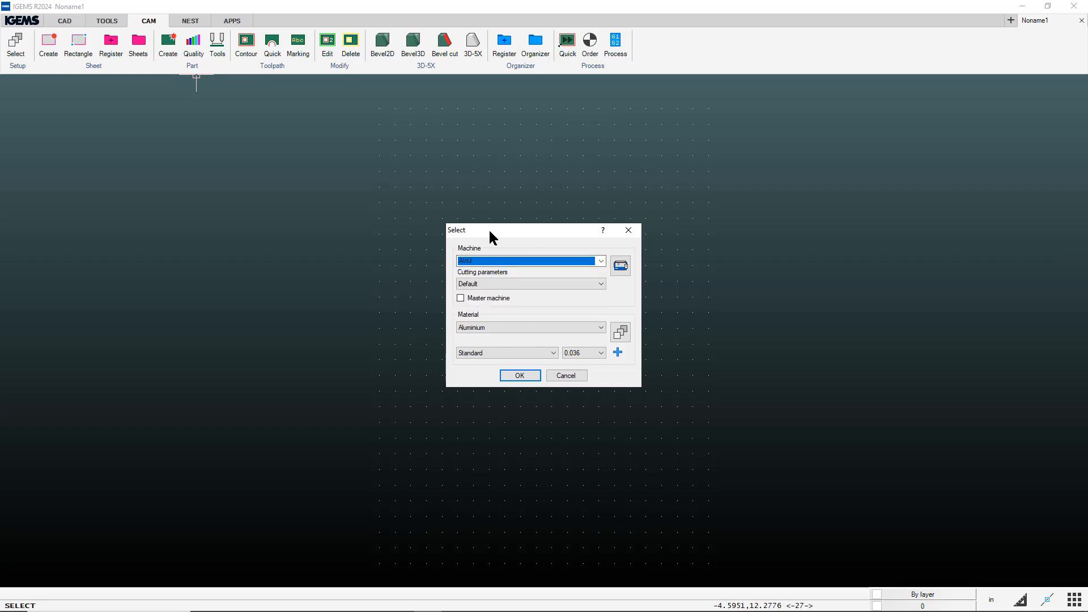
{"action": "left_click", "coordinate": [629, 232]}
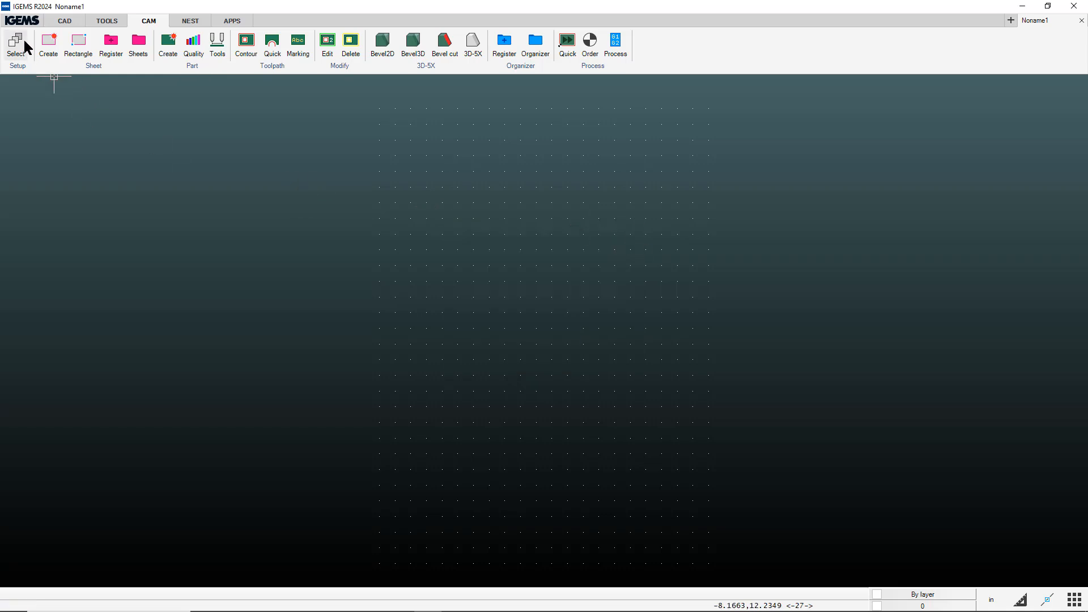
{"action": "left_click", "coordinate": [23, 21]}
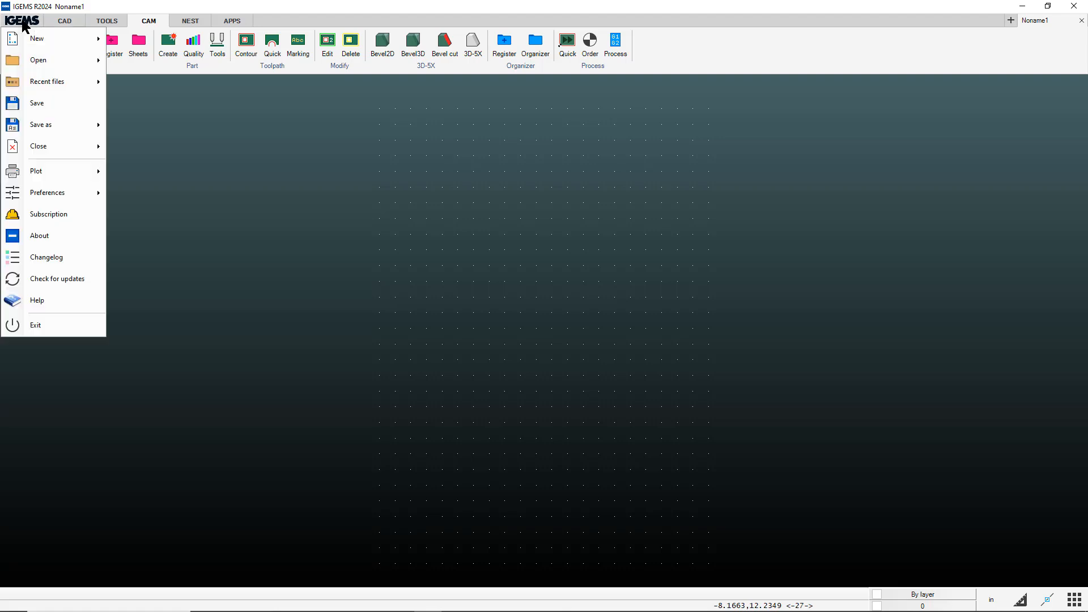
{"action": "left_click", "coordinate": [59, 280]}
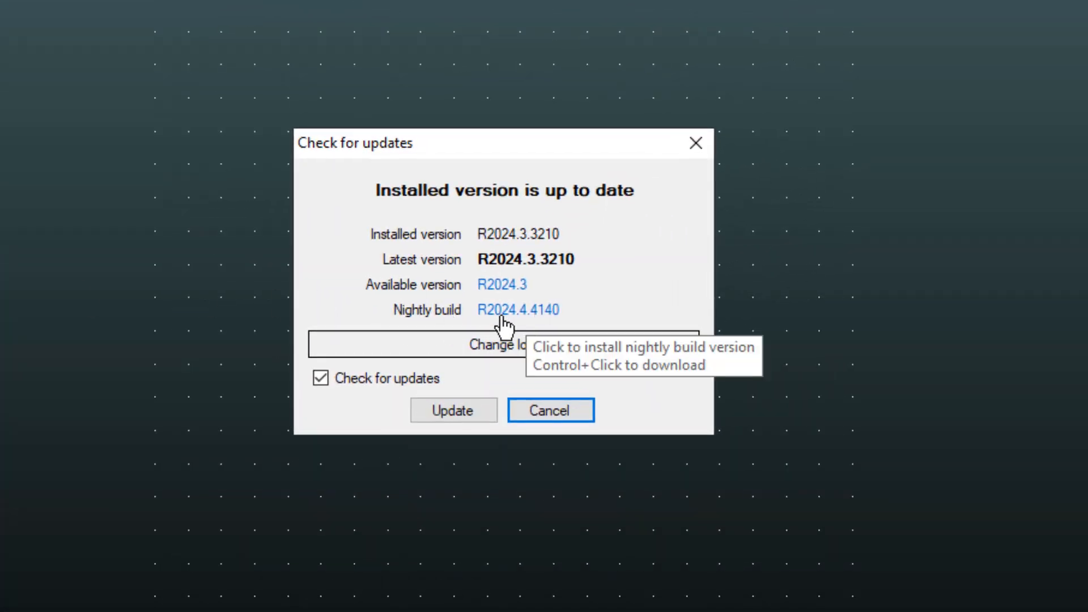
{"action": "left_click", "coordinate": [532, 312]}
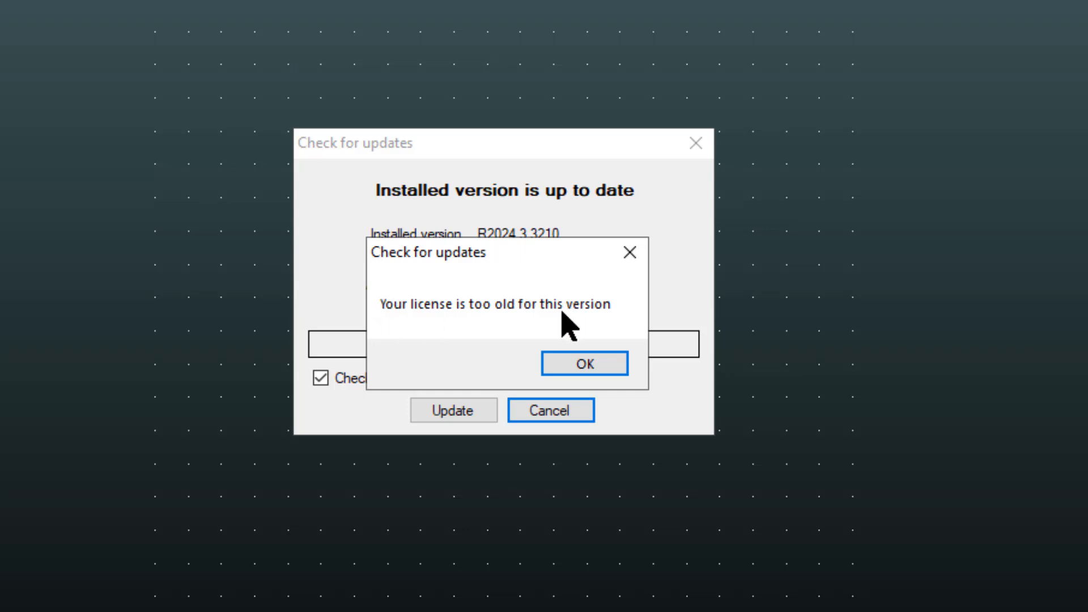
{"action": "left_click", "coordinate": [585, 365]}
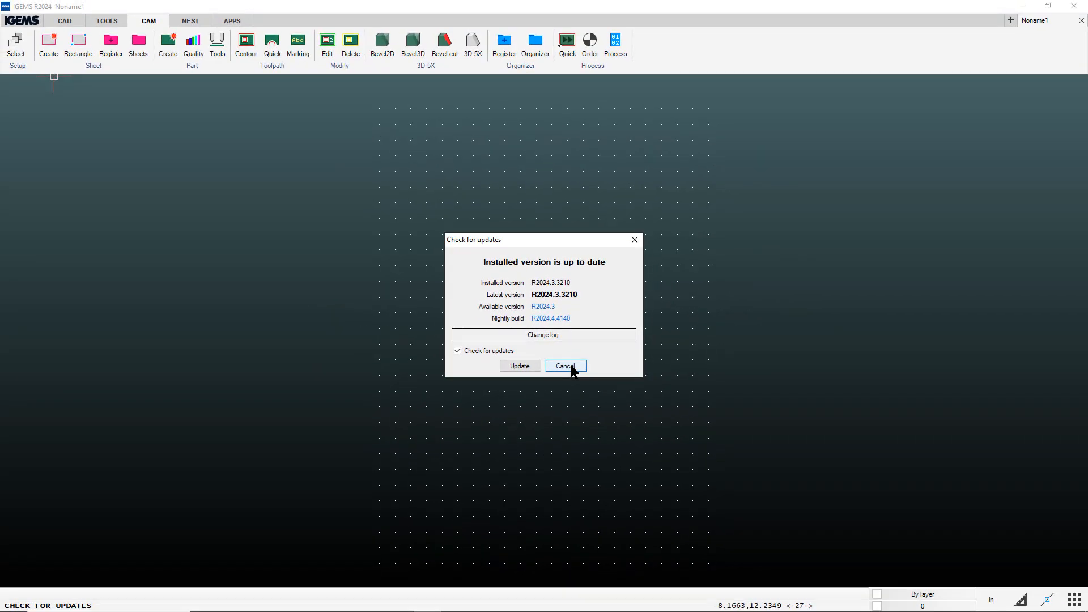
{"action": "left_click", "coordinate": [567, 366]}
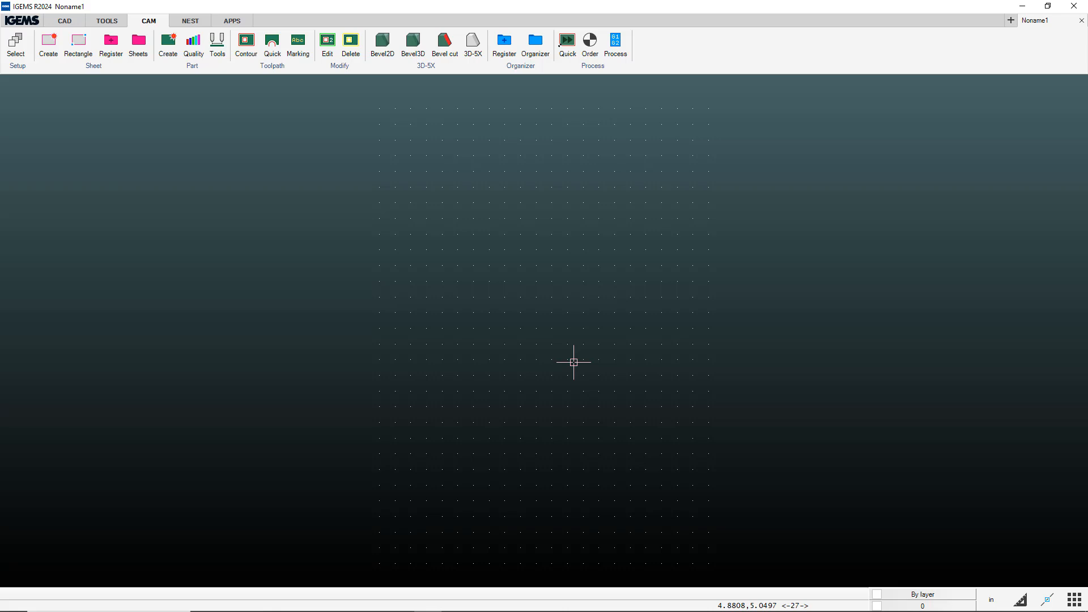
- In Chrome, search IkuhluWiki for the IGEMS page and jump to its 2024 downloads
{"action": "key", "text": "alt+Tab"}
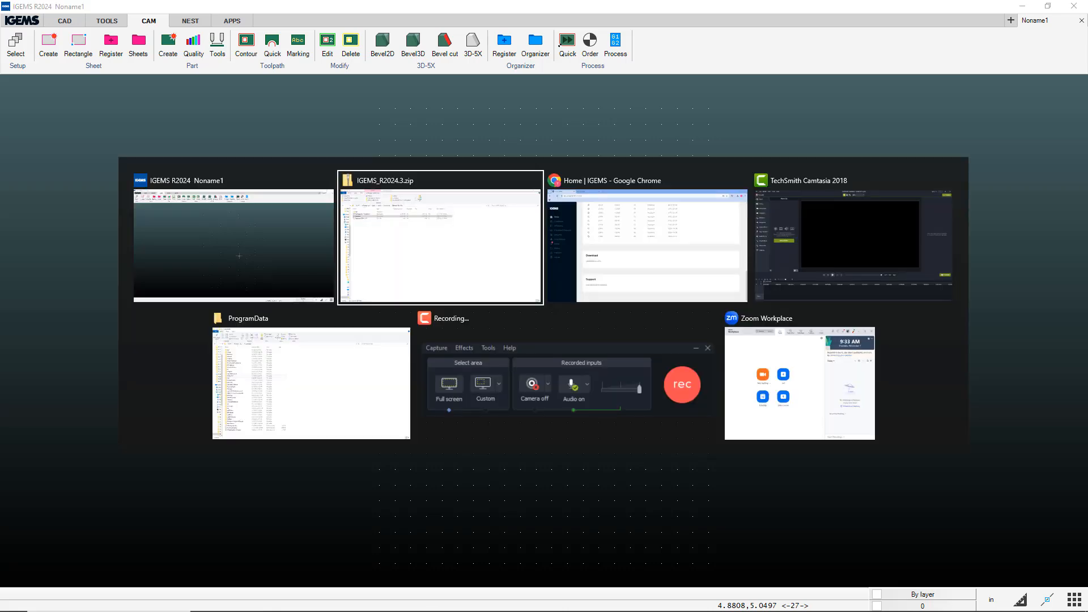
{"action": "key", "text": "Tab"}
{"action": "left_click", "coordinate": [241, 17]}
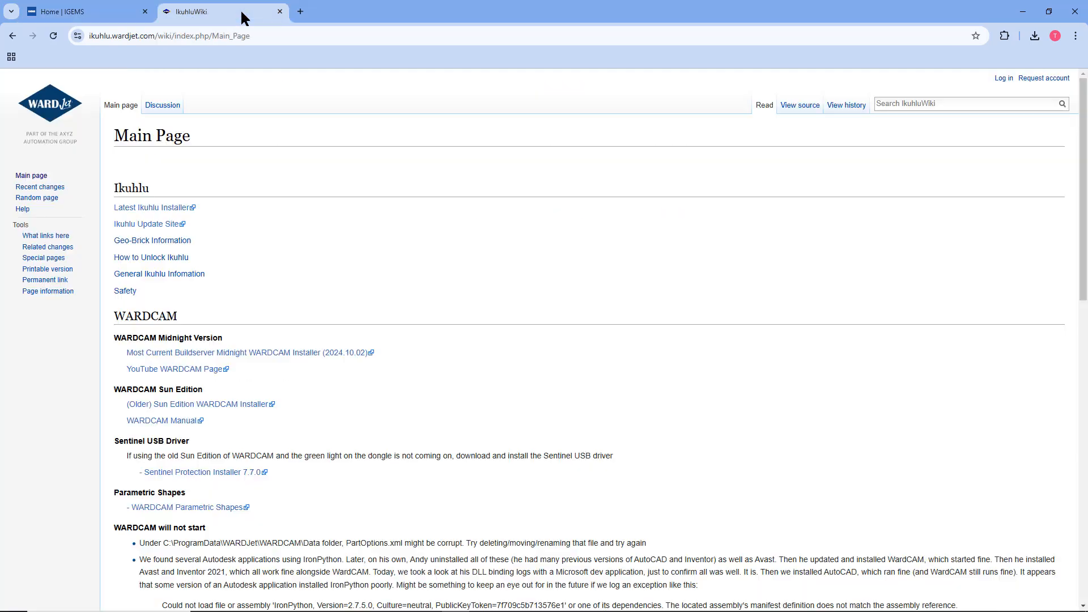
{"action": "left_click", "coordinate": [158, 36]}
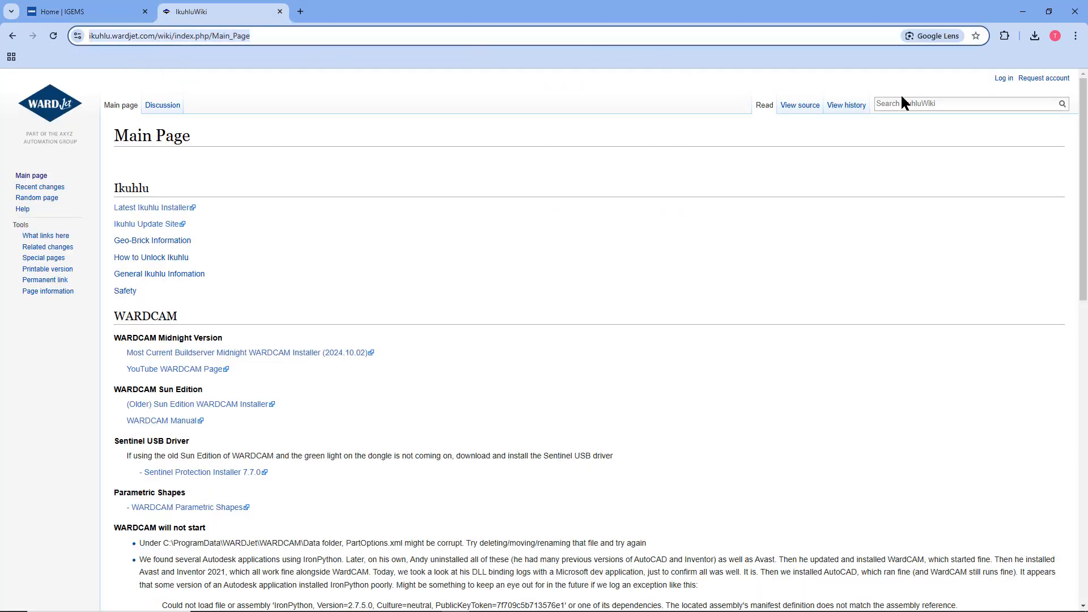
{"action": "left_click", "coordinate": [978, 100]}
{"action": "type", "text": "i"}
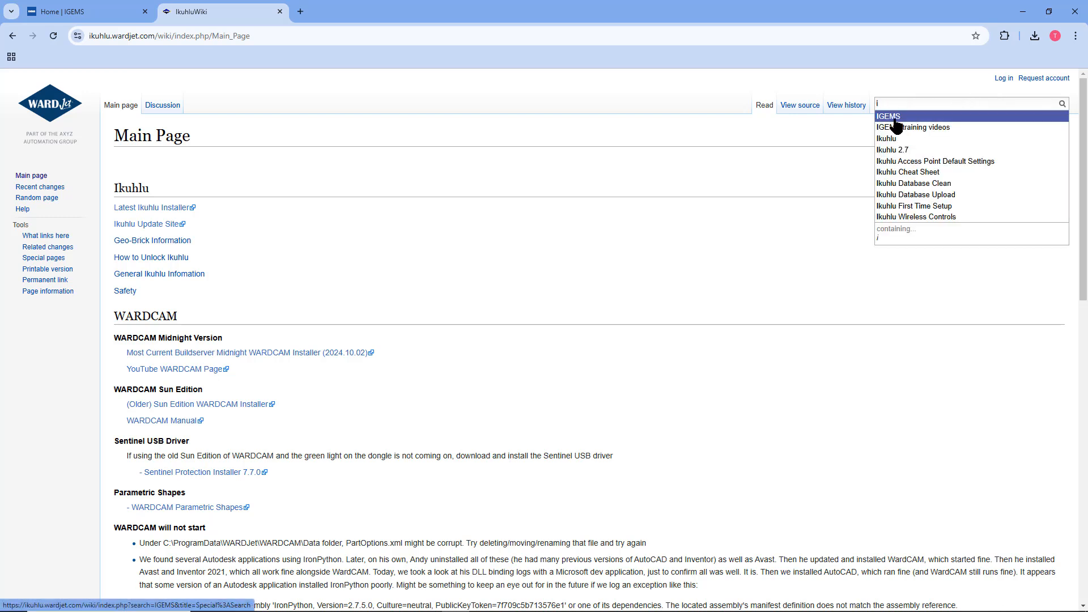
{"action": "left_click", "coordinate": [895, 119]}
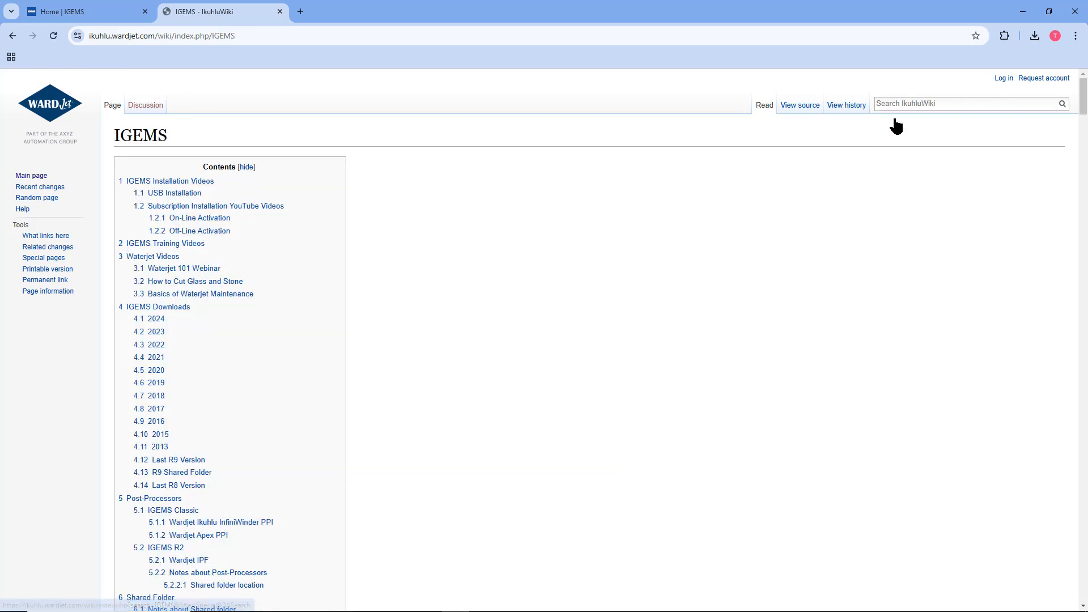
{"action": "left_click", "coordinate": [154, 320]}
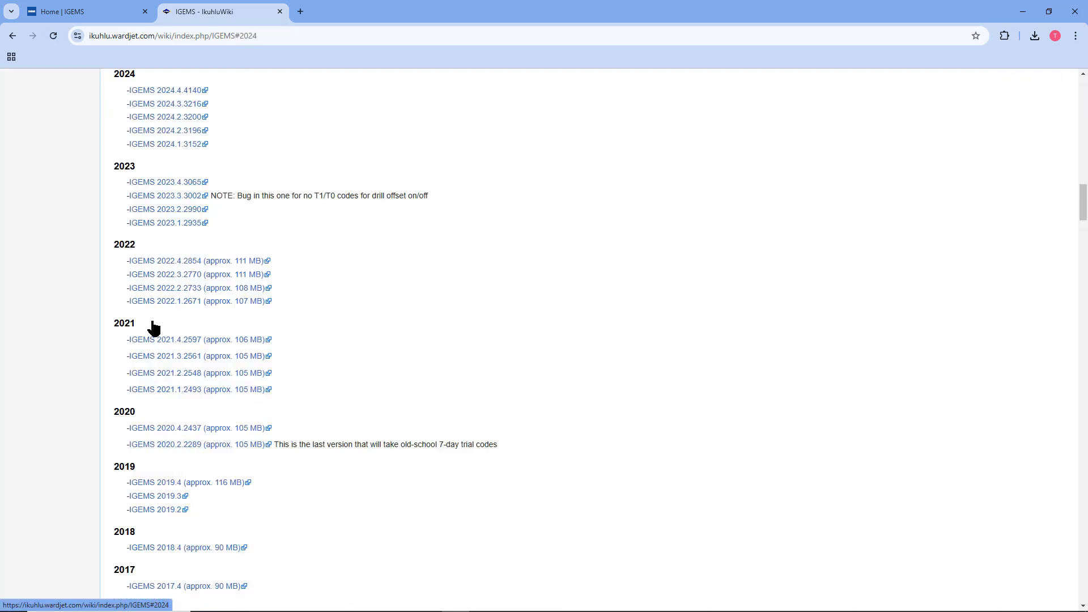
- Download the 205 MB IGEMS_R2024.4.4140.zip from Google Drive, then return to IGEMS
{"action": "left_click", "coordinate": [185, 94]}
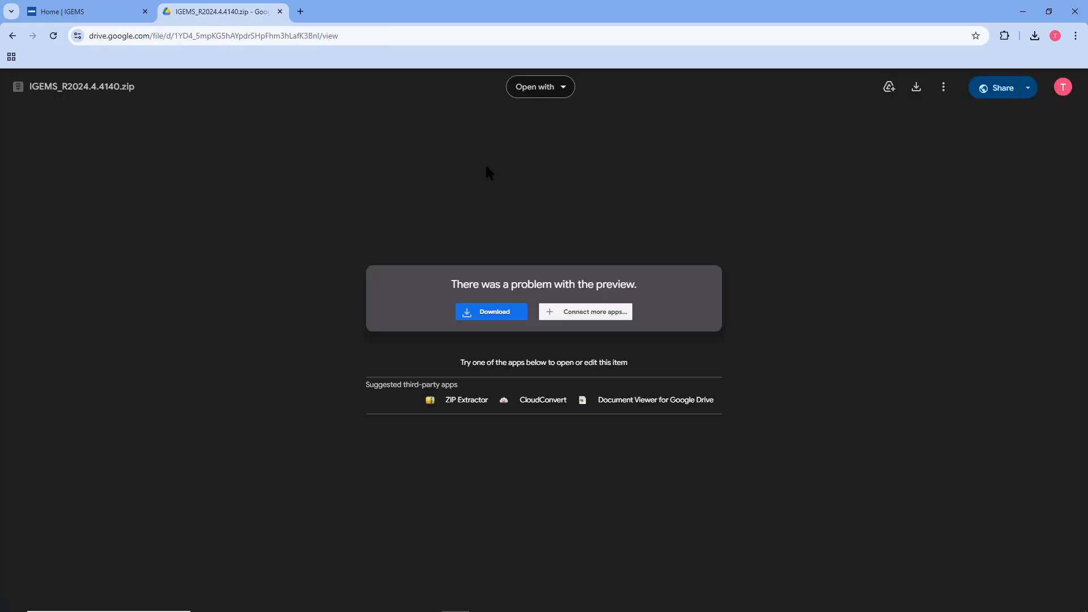
{"action": "left_click", "coordinate": [490, 311]}
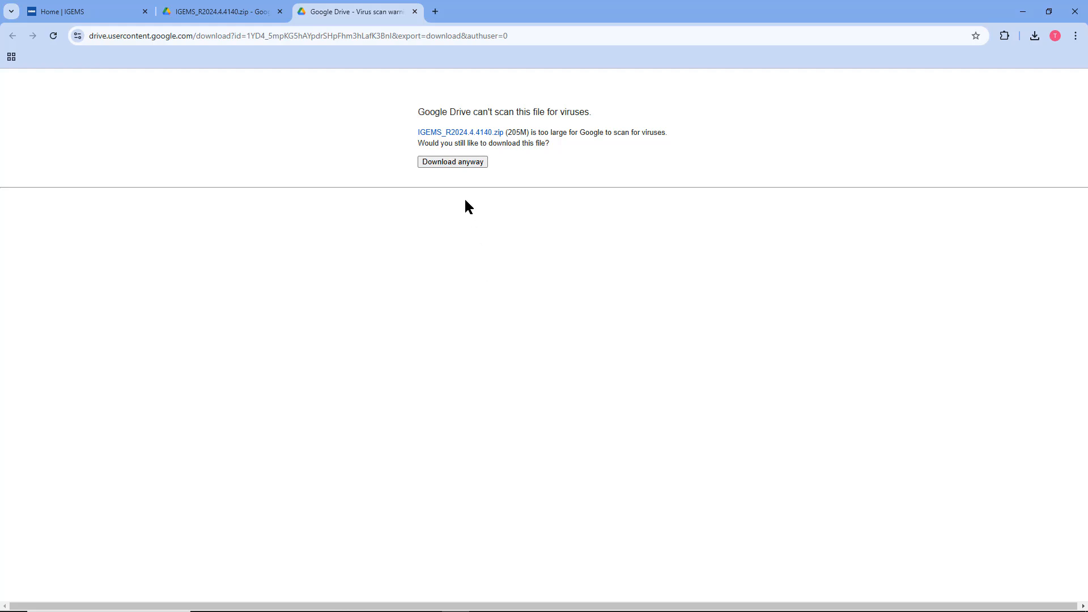
{"action": "left_click", "coordinate": [454, 163]}
{"action": "mouse_move", "coordinate": [550, 611]}
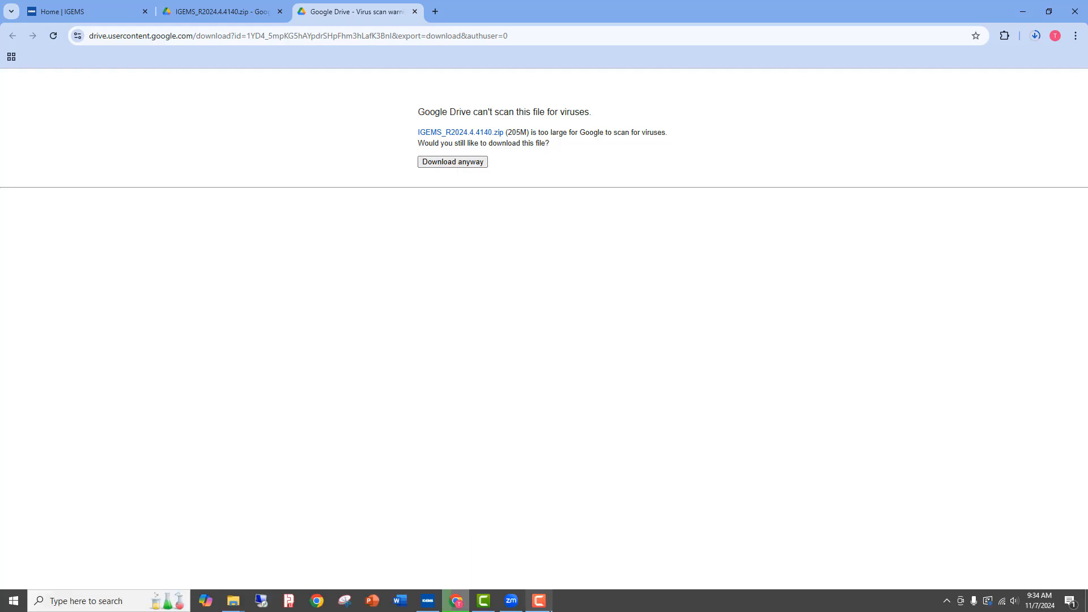
{"action": "left_click", "coordinate": [427, 601]}
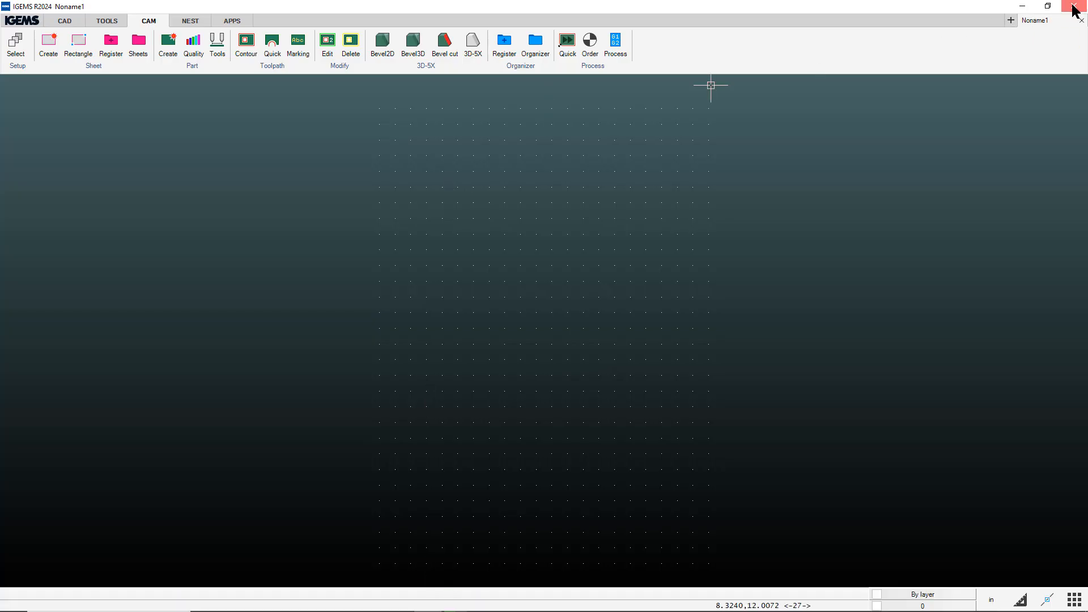
- Close IGEMS and launch Setup.exe from IGEMS_R2024.4.4140.zip despite the unrecognized-app warning
{"action": "left_click", "coordinate": [1022, 7]}
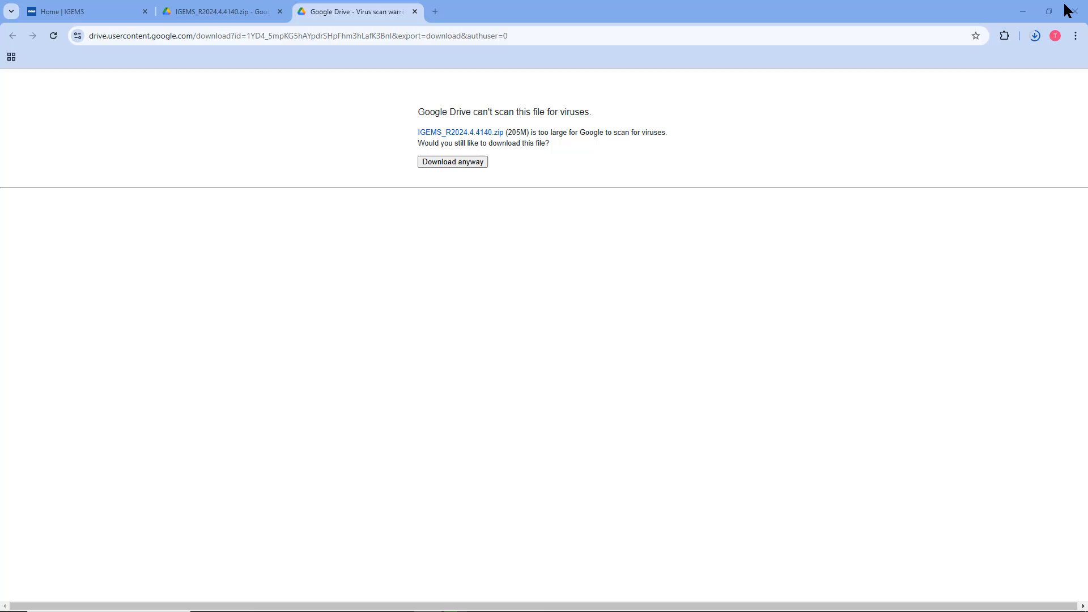
{"action": "left_click", "coordinate": [1035, 35]}
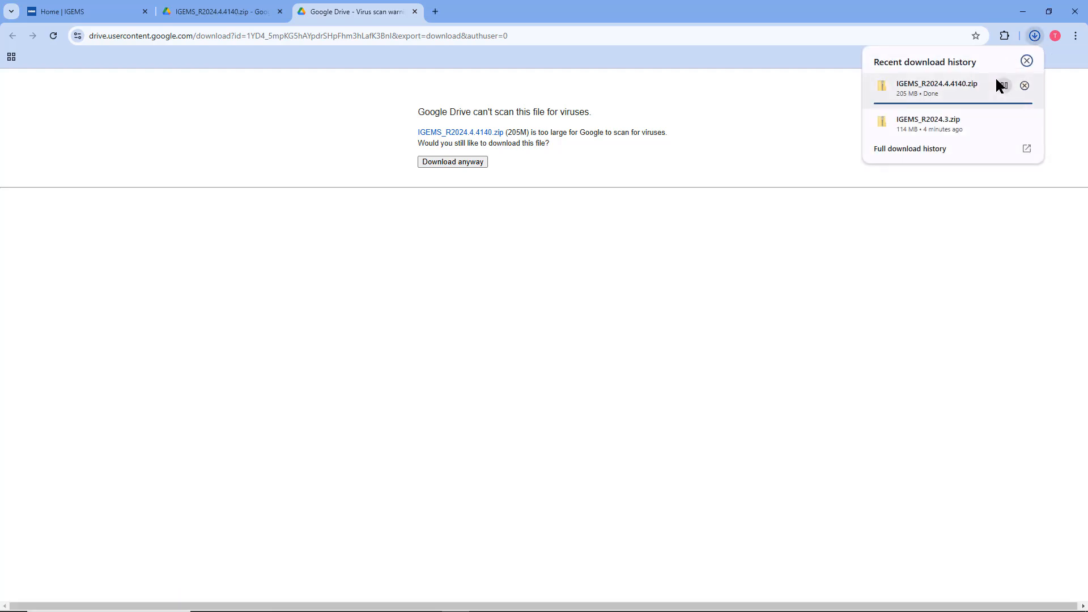
{"action": "left_click", "coordinate": [1004, 85]}
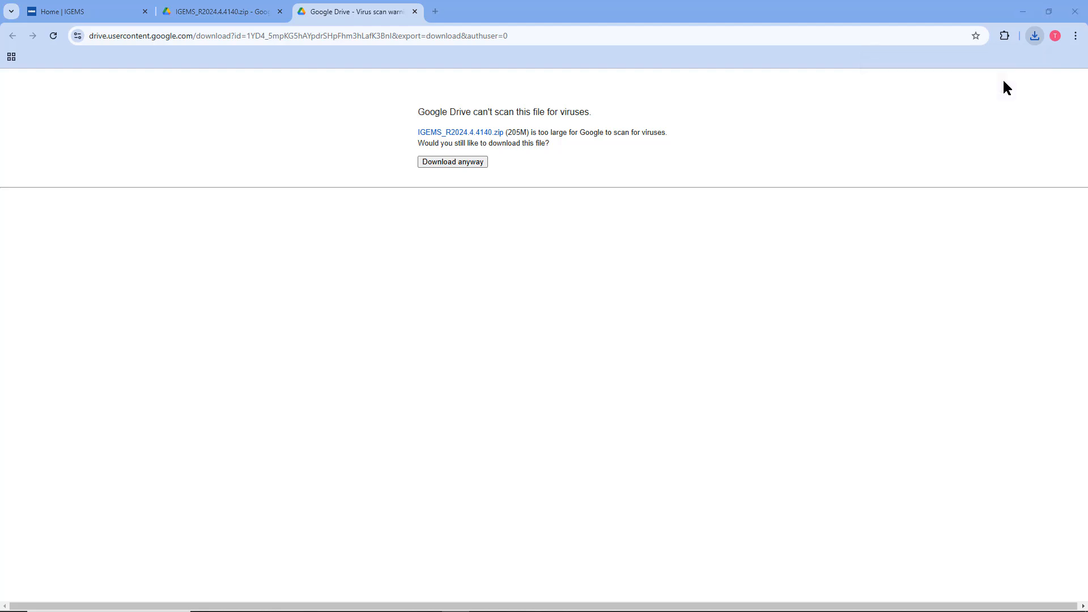
{"action": "double_click", "coordinate": [141, 139]}
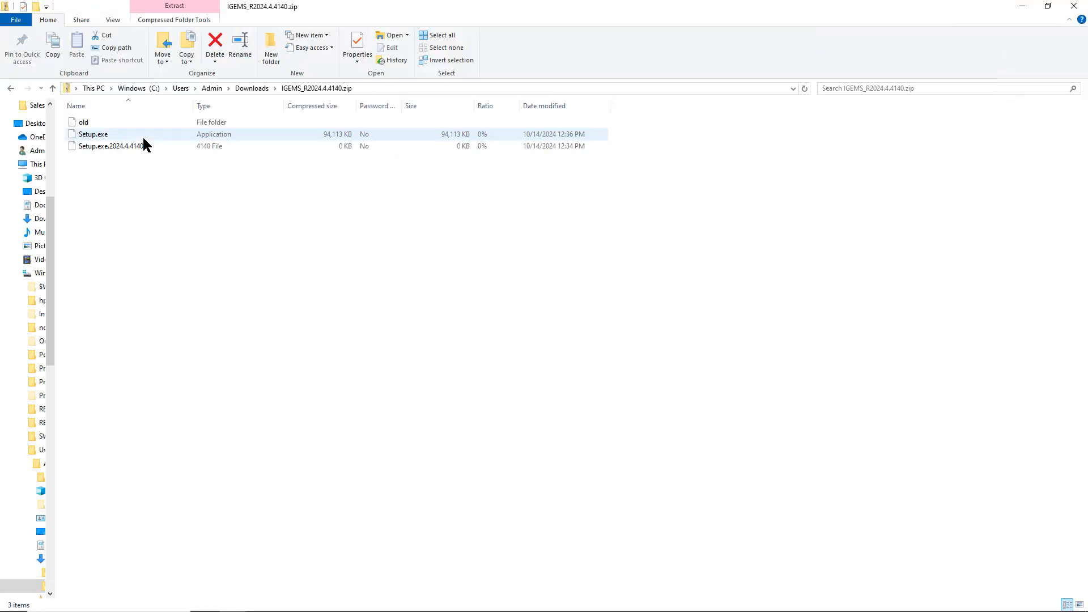
{"action": "left_click", "coordinate": [104, 135]}
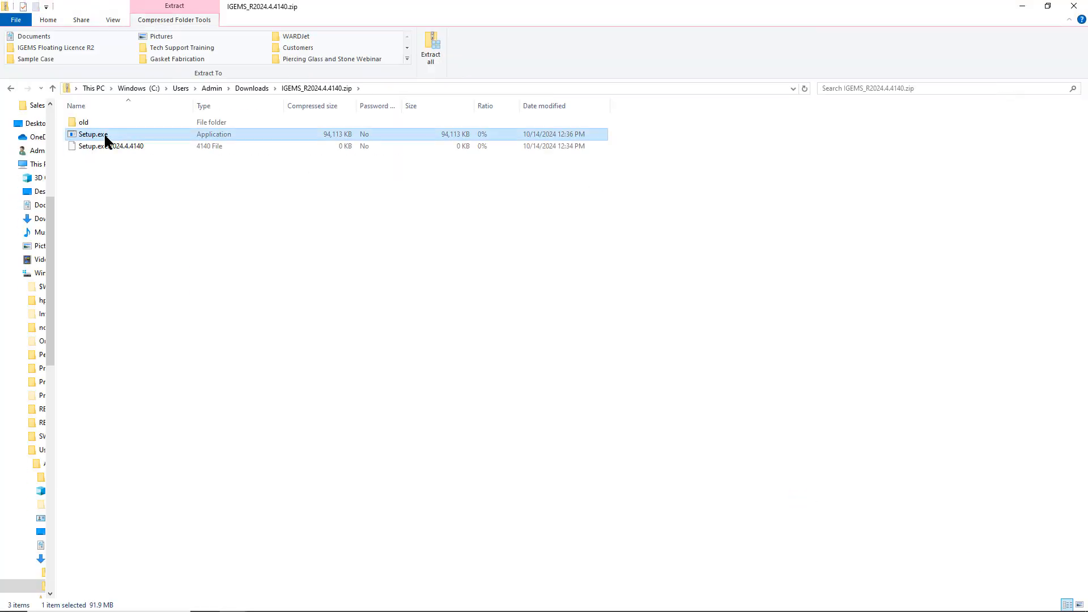
{"action": "double_click", "coordinate": [104, 134]}
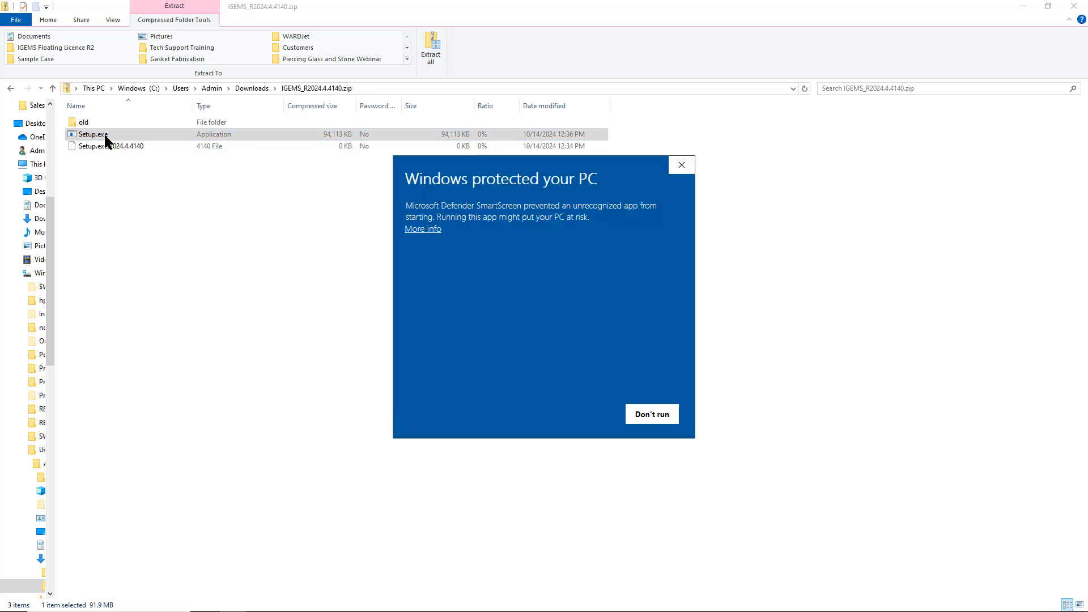
{"action": "left_click", "coordinate": [434, 229]}
{"action": "left_click", "coordinate": [584, 413]}
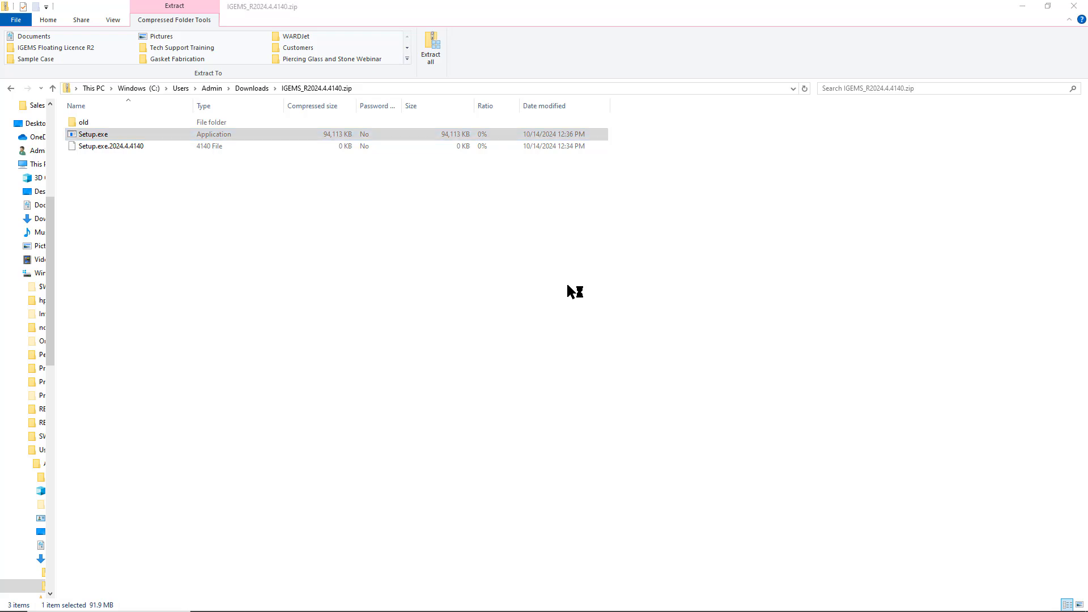
- Accept the license and run the installation with default options
{"action": "left_click", "coordinate": [606, 403]}
{"action": "left_click", "coordinate": [490, 370]}
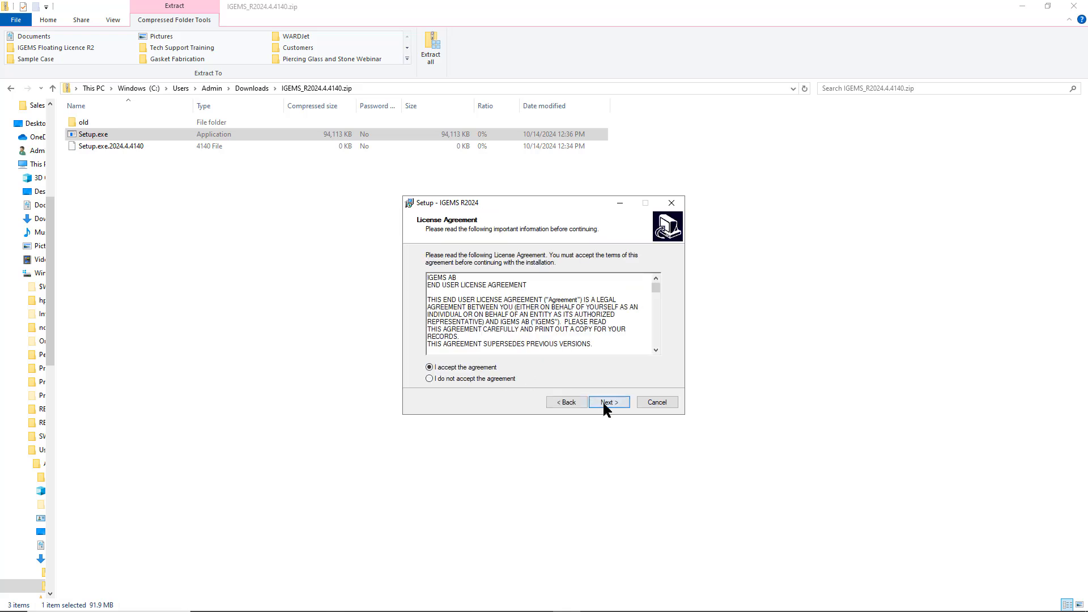
{"action": "left_click", "coordinate": [604, 401]}
{"action": "left_click", "coordinate": [604, 401]}
{"action": "left_click", "coordinate": [605, 401]}
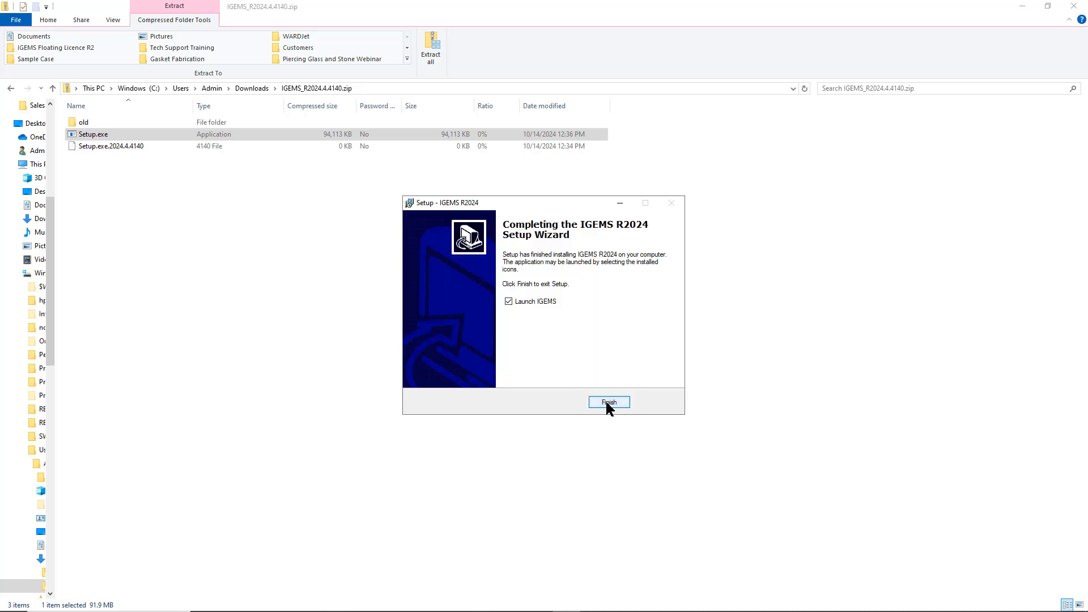
- Finish setup, then download and install the required .NET 8.0 Desktop Runtime 8.0.10 (x64)
{"action": "left_click", "coordinate": [607, 402]}
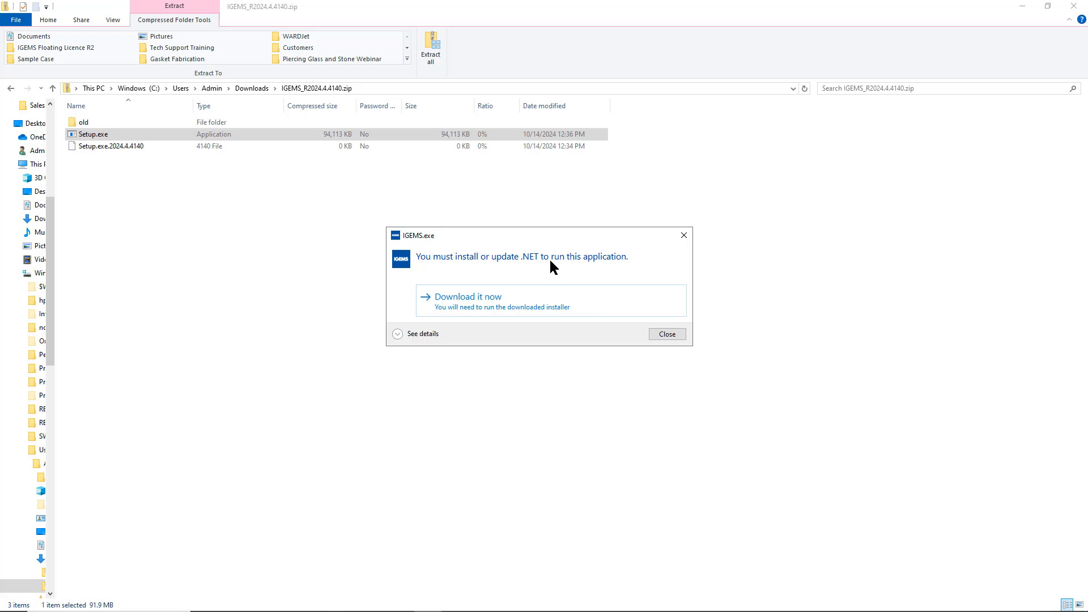
{"action": "left_click", "coordinate": [470, 300]}
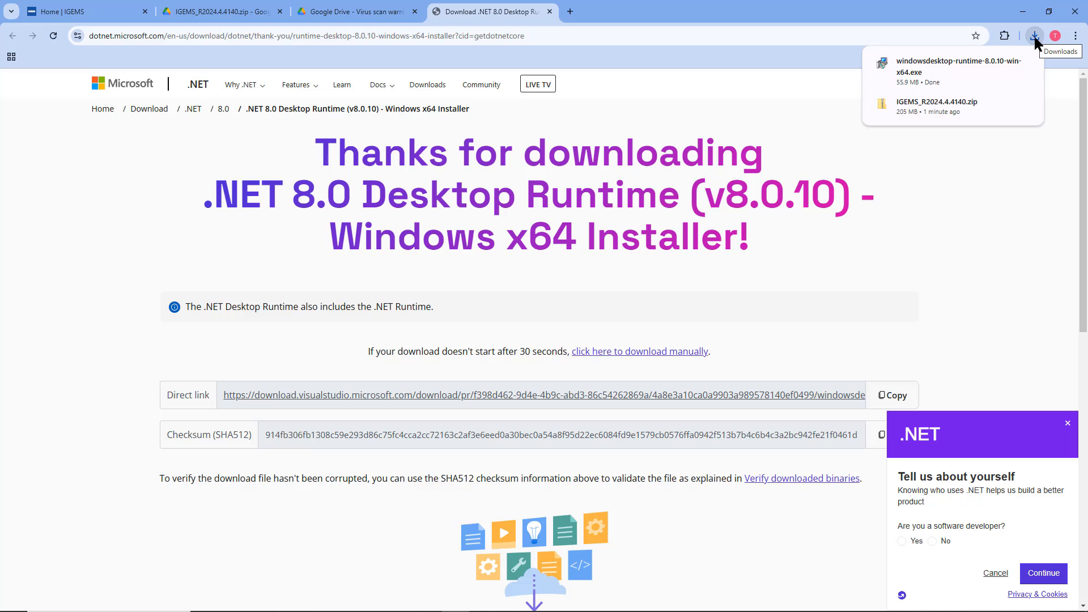
{"action": "mouse_move", "coordinate": [1018, 66]}
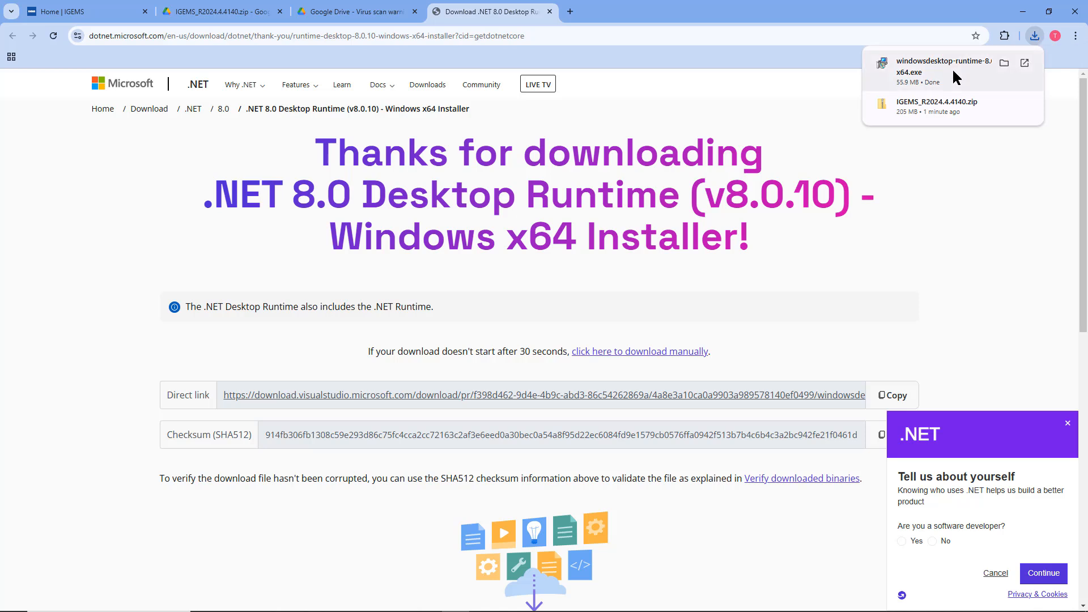
{"action": "left_click", "coordinate": [1021, 62]}
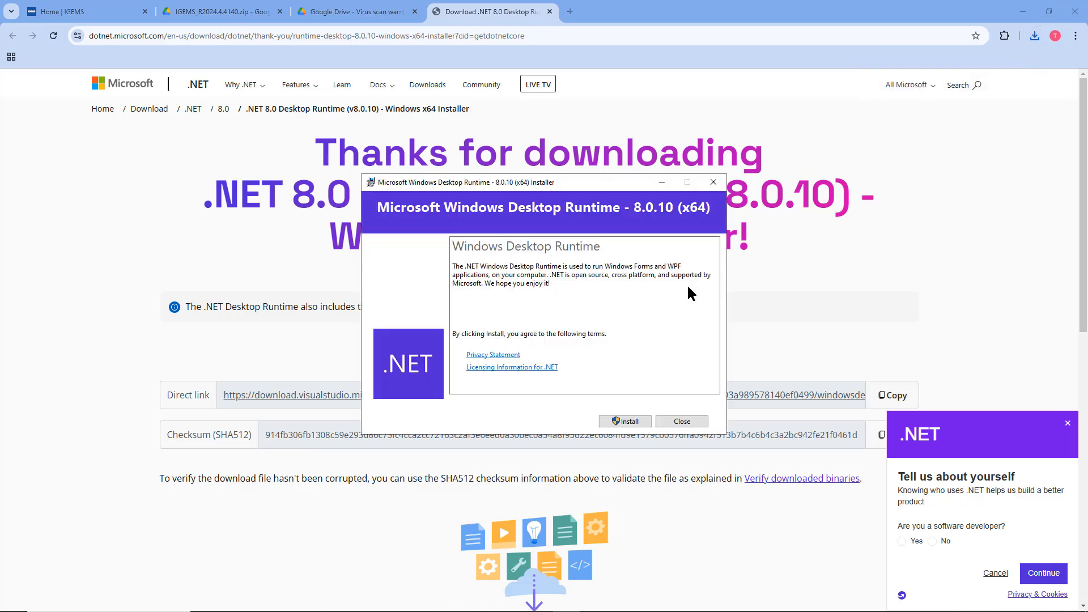
{"action": "left_click", "coordinate": [627, 422]}
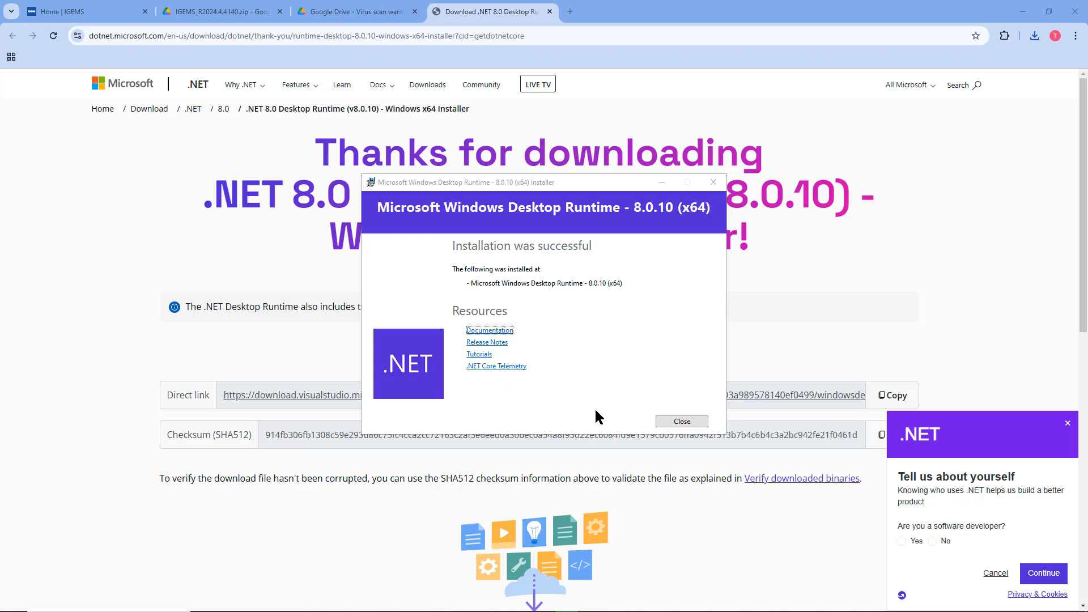
{"action": "left_click", "coordinate": [677, 421]}
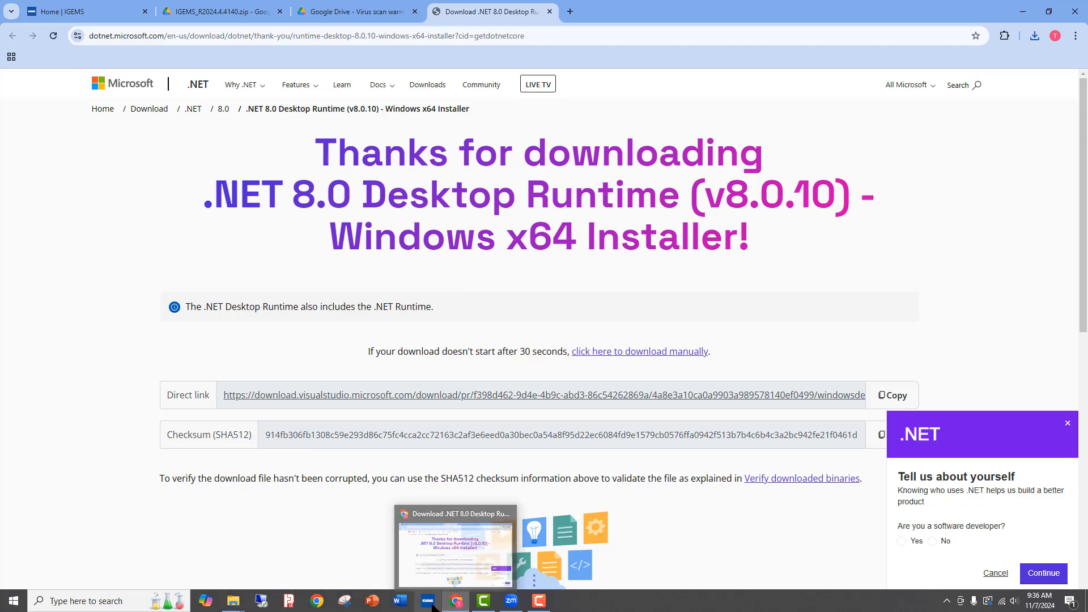
- Install the ASP.NET Core 8.0.10 Shared Framework (x64), then bring IGEMS R2024.4 forward
{"action": "left_click", "coordinate": [429, 604]}
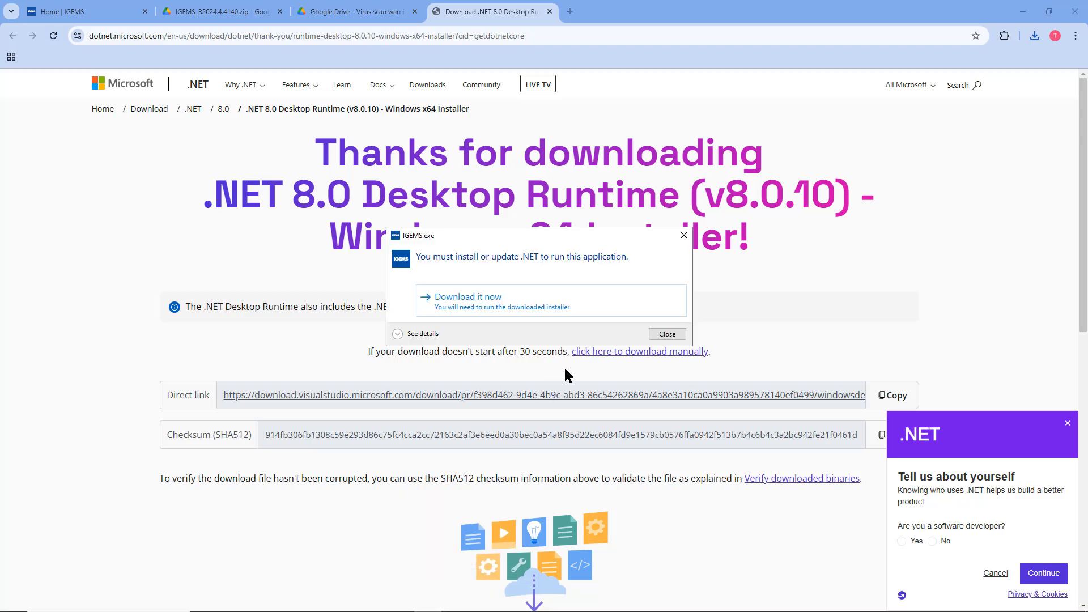
{"action": "left_click", "coordinate": [465, 299]}
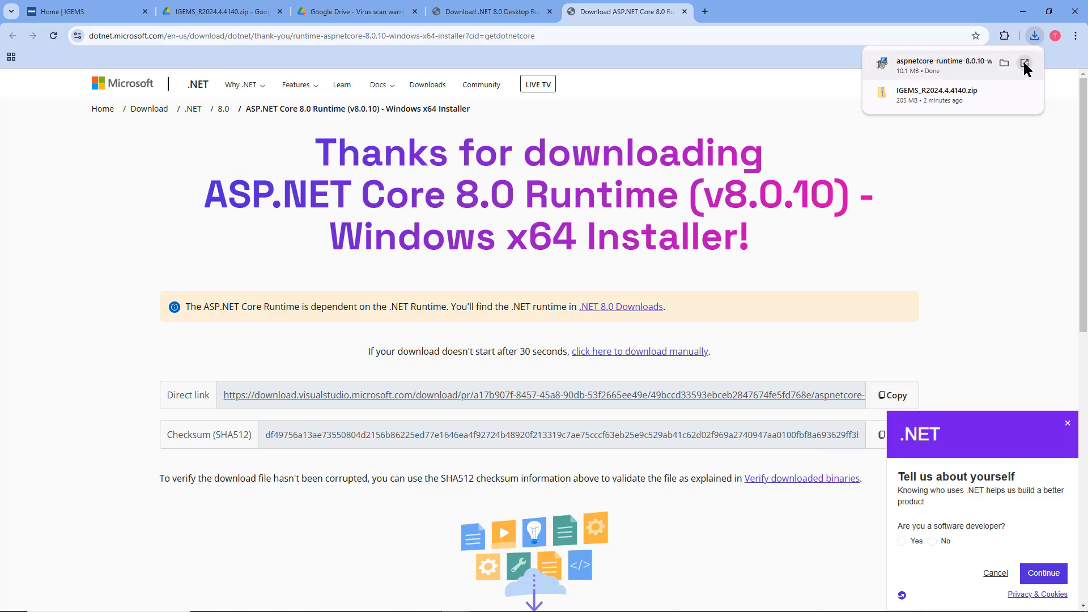
{"action": "left_click", "coordinate": [1025, 63]}
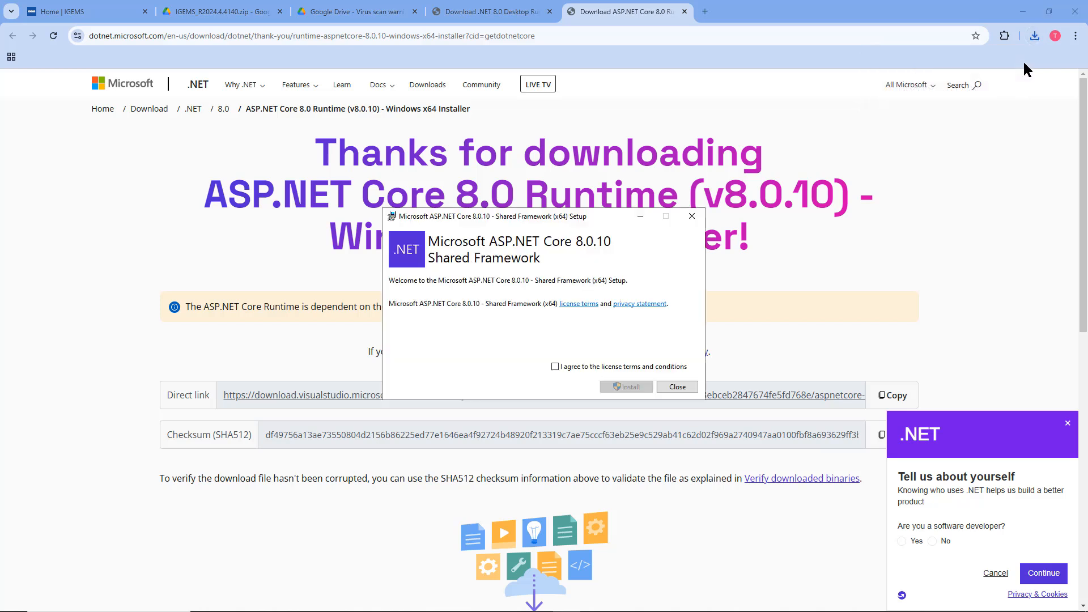
{"action": "left_click", "coordinate": [555, 367]}
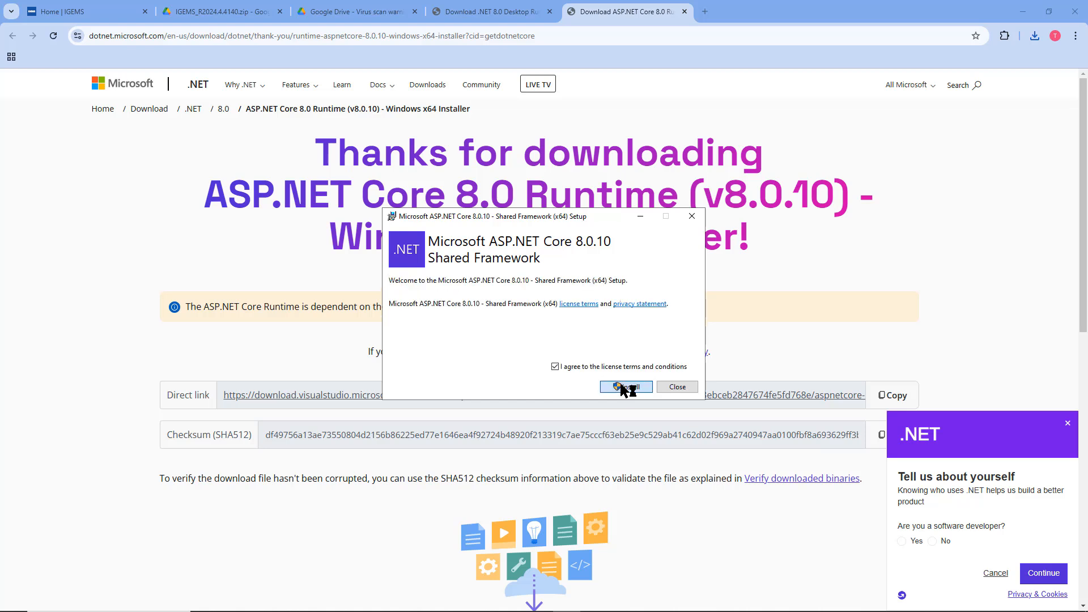
{"action": "left_click", "coordinate": [626, 387]}
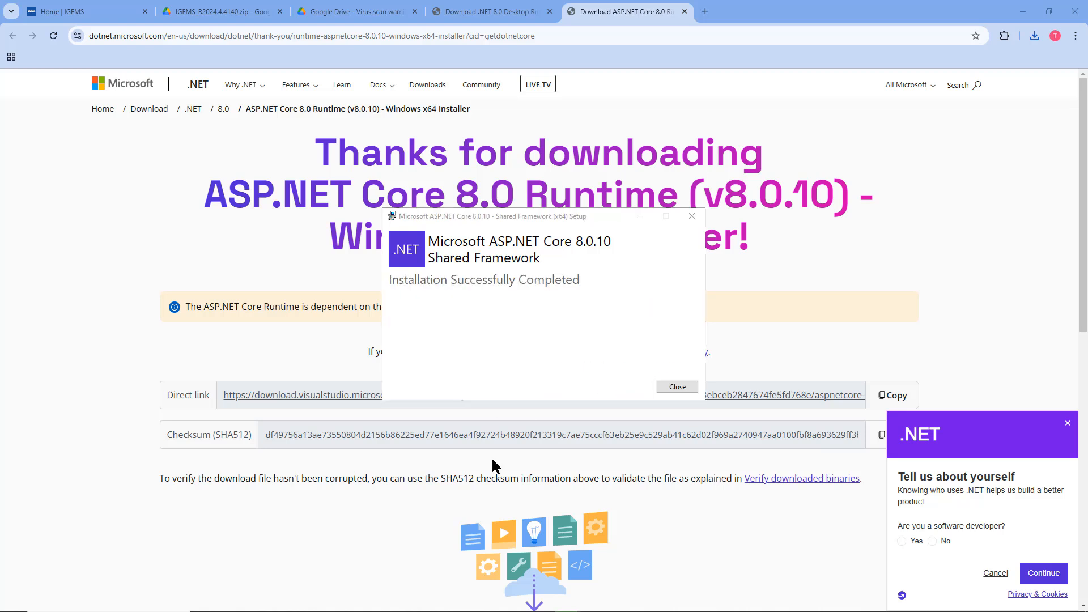
{"action": "left_click", "coordinate": [676, 386]}
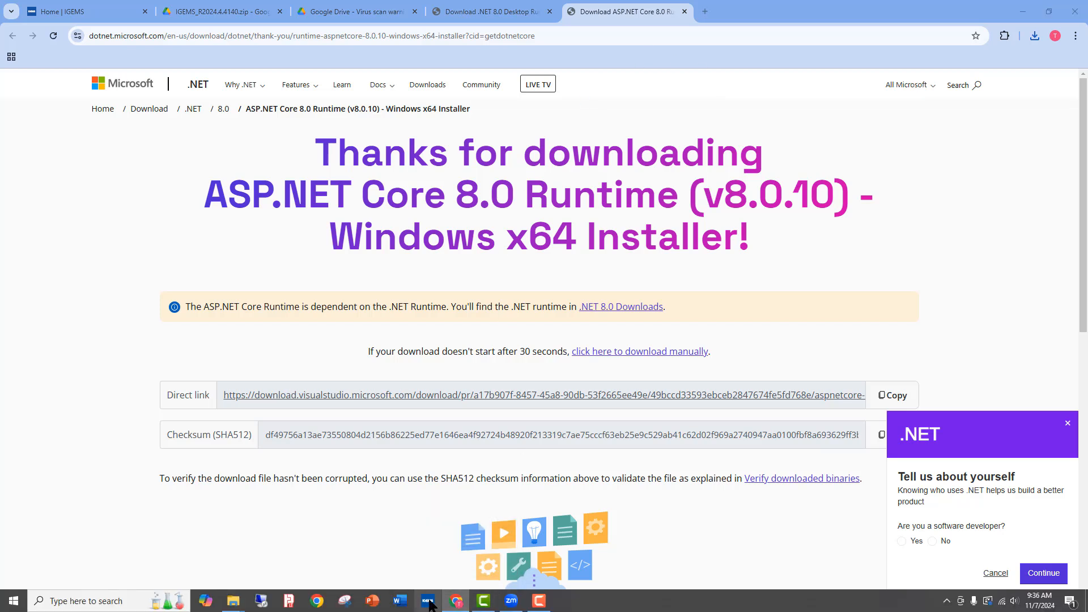
{"action": "left_click", "coordinate": [429, 602]}
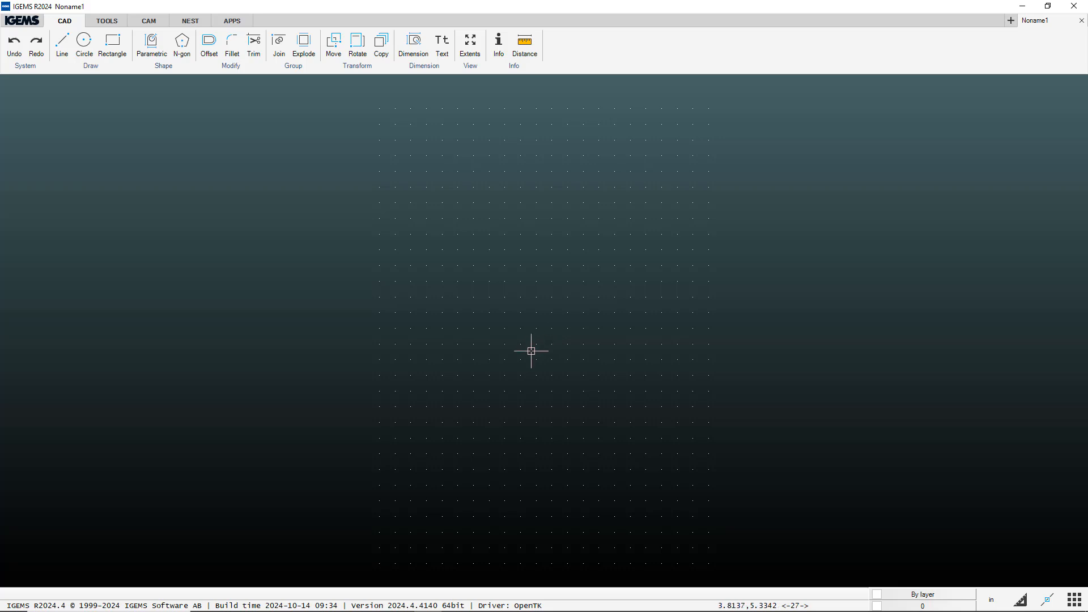
- Open the 24.0.0.0 Shared folder in File Explorer via CAD > System > Shared folder
{"action": "left_click", "coordinate": [33, 22]}
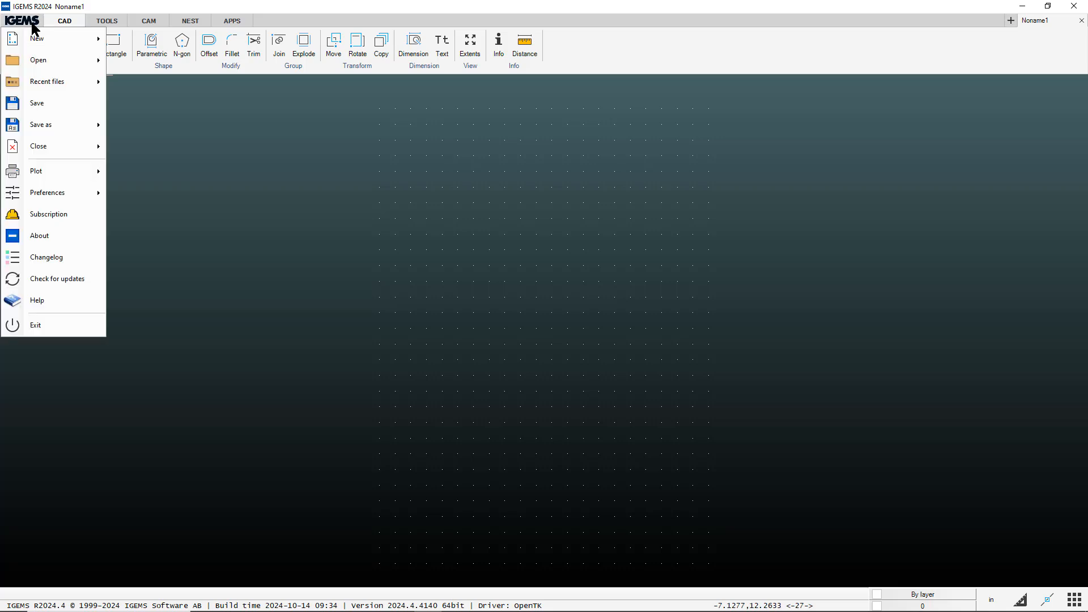
{"action": "mouse_move", "coordinate": [35, 37]}
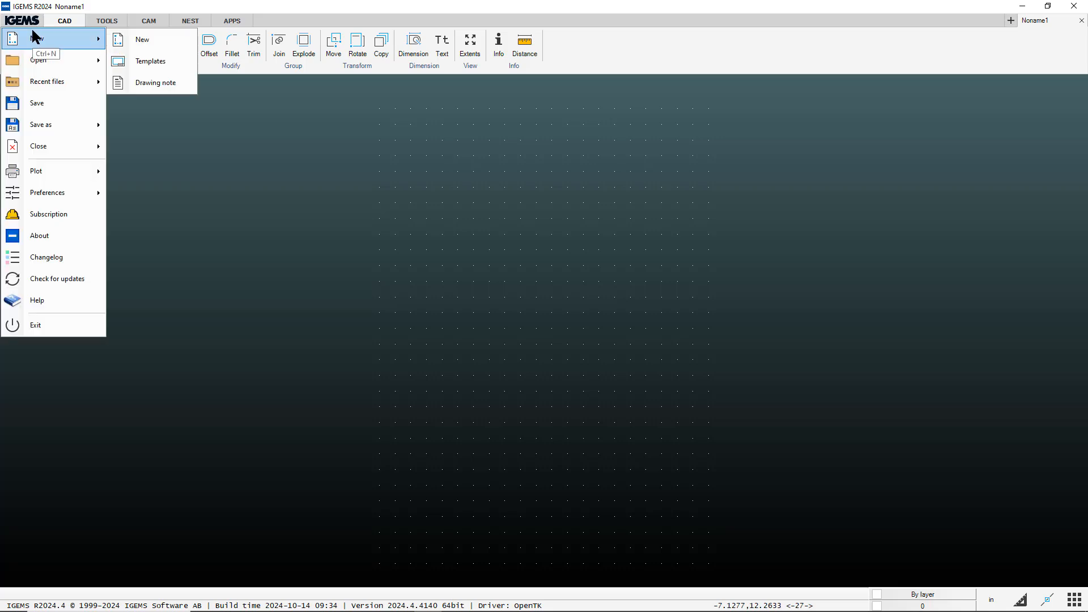
{"action": "left_click", "coordinate": [68, 22]}
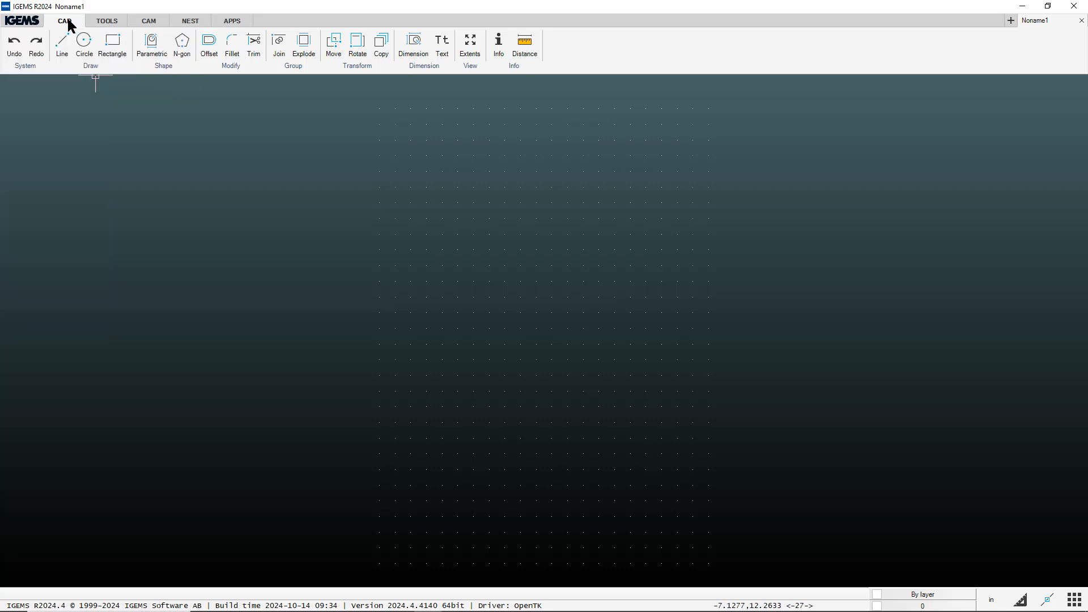
{"action": "left_click", "coordinate": [31, 66]}
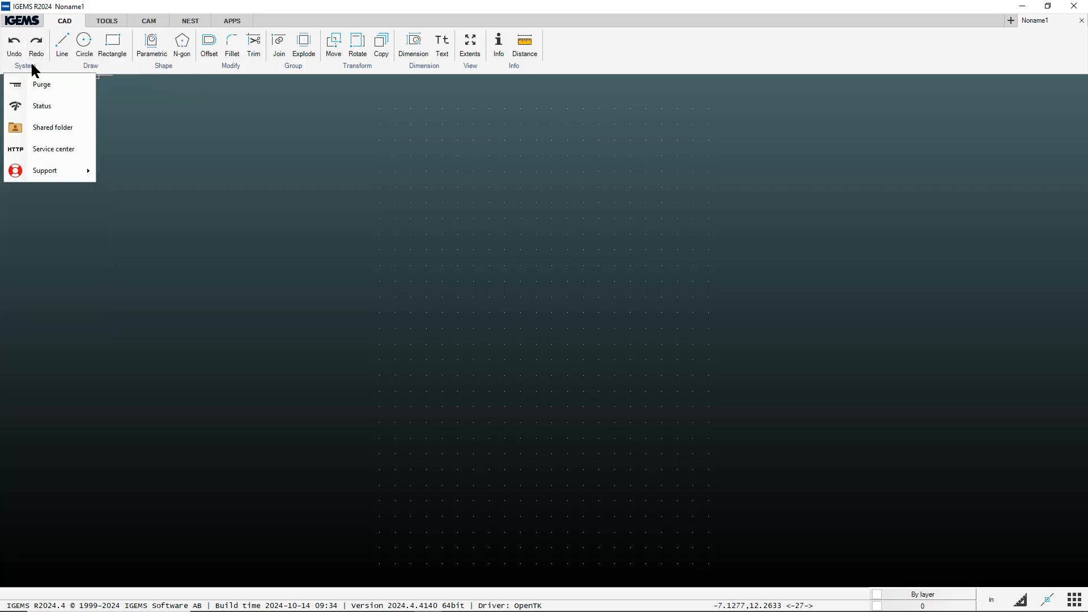
{"action": "left_click", "coordinate": [43, 131]}
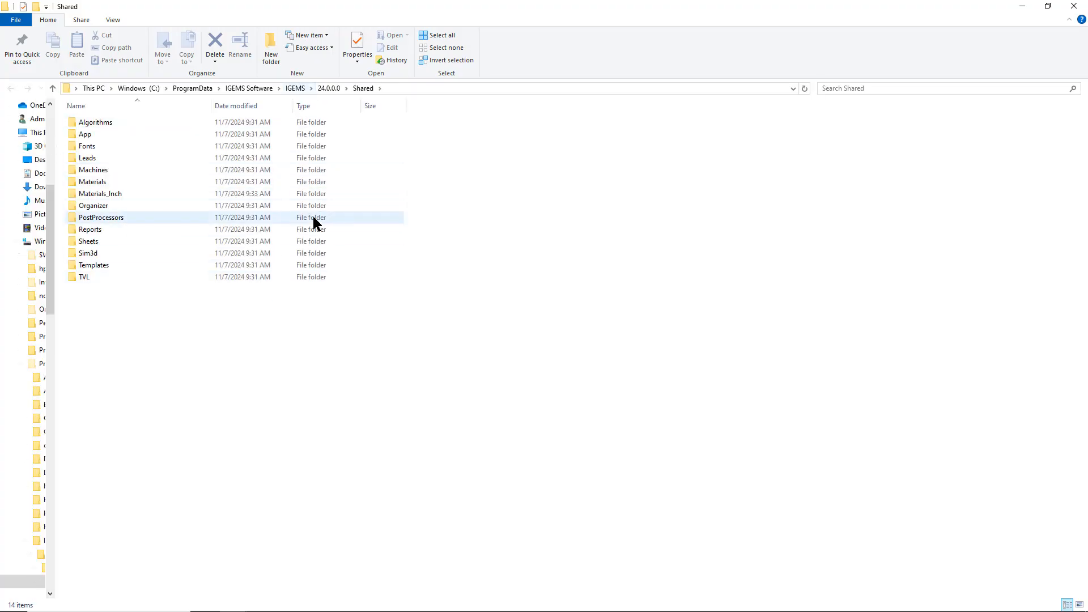
- Browse from IGEMS into 24.0.0.0, Shared and Machines, then return to the IGEMS folder
{"action": "left_click", "coordinate": [329, 89]}
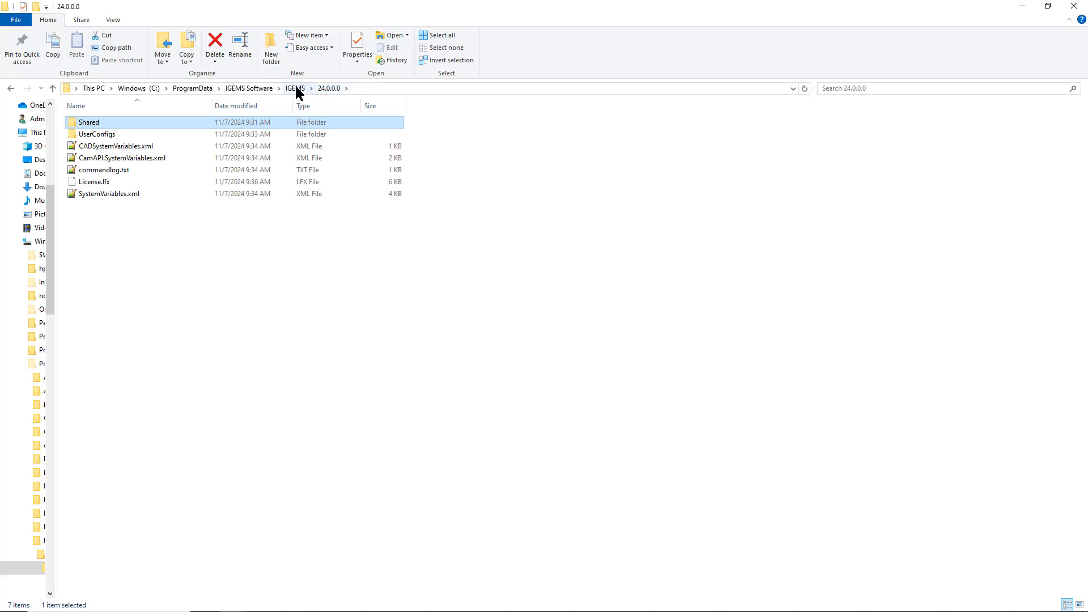
{"action": "left_click", "coordinate": [297, 90]}
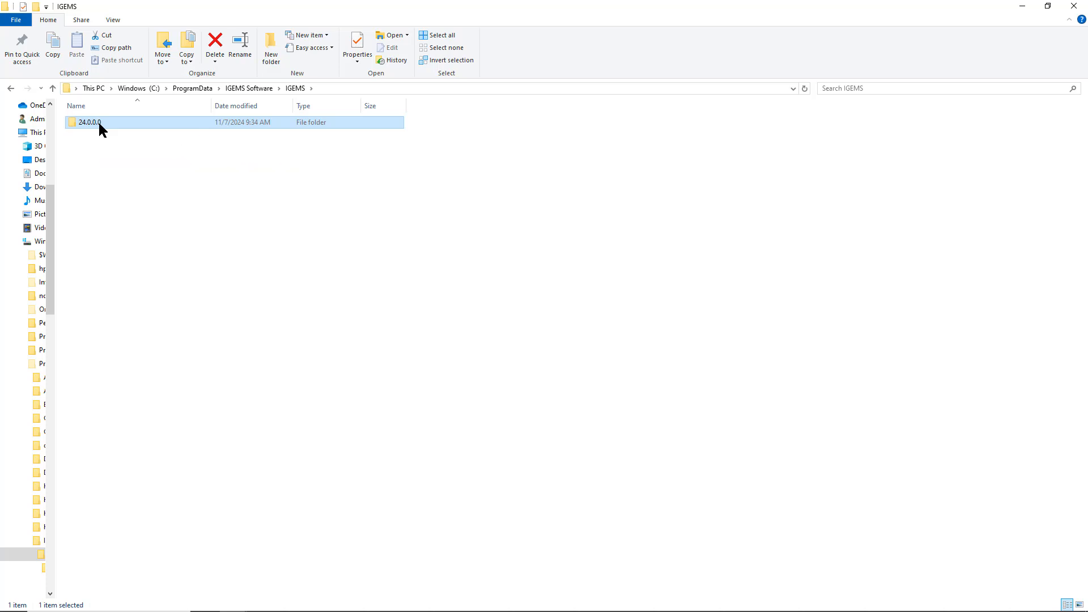
{"action": "double_click", "coordinate": [99, 123]}
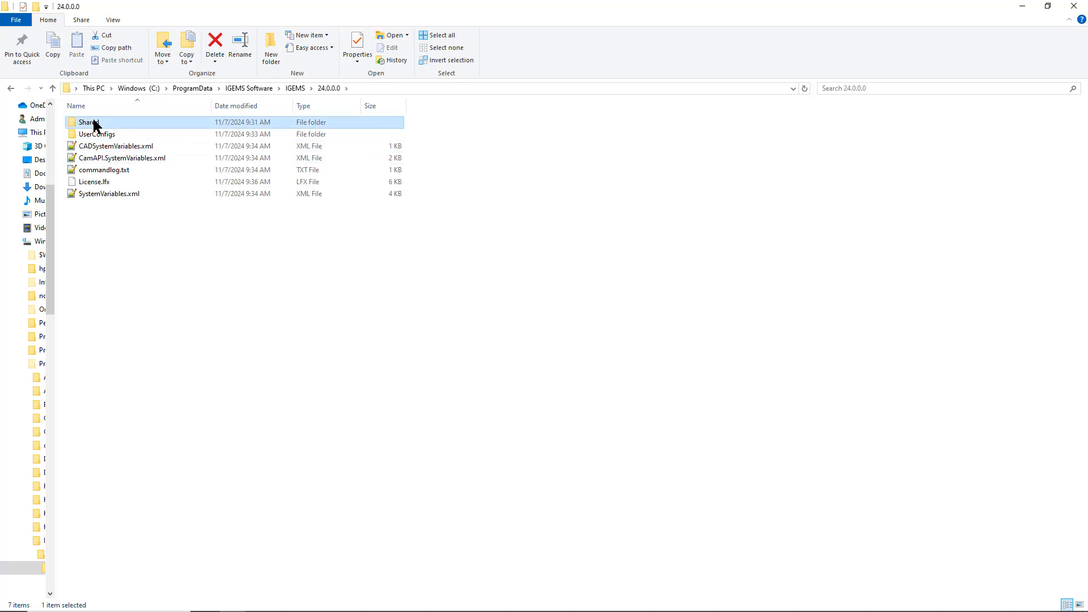
{"action": "double_click", "coordinate": [95, 125]}
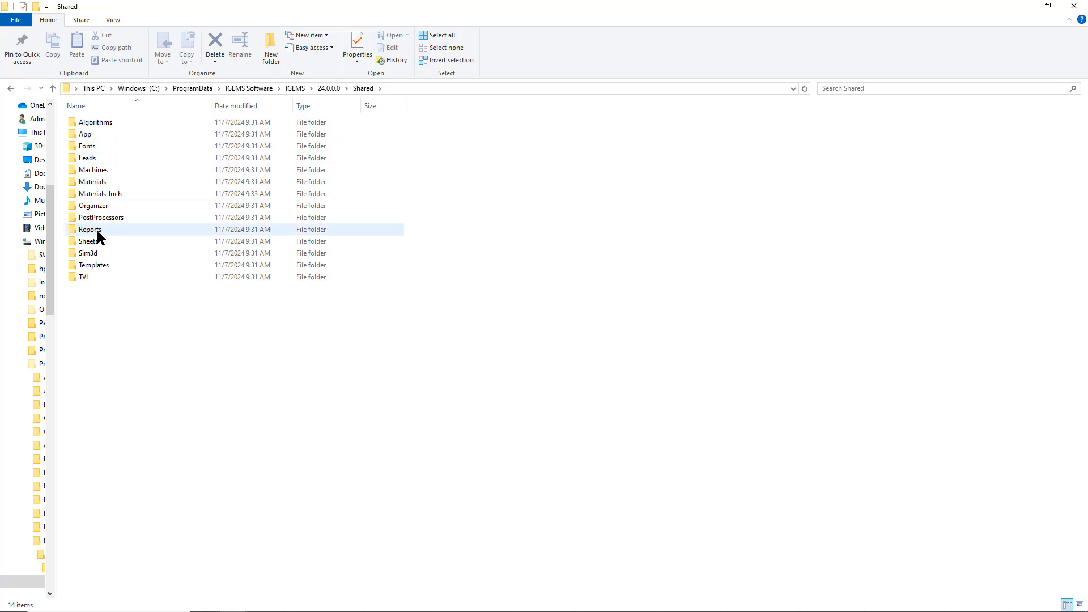
{"action": "double_click", "coordinate": [87, 172]}
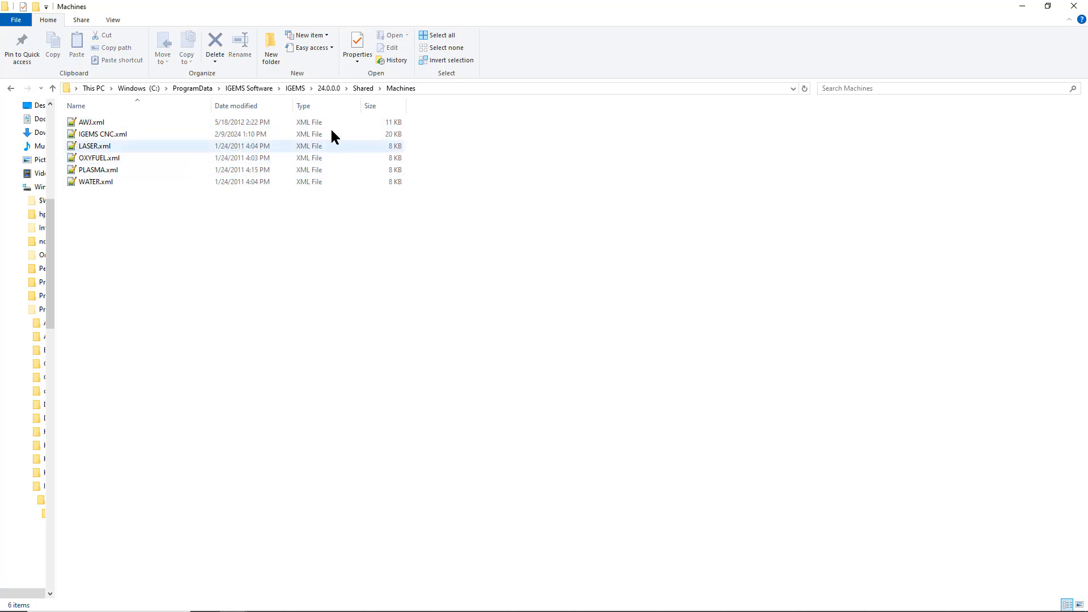
{"action": "left_click", "coordinate": [300, 89]}
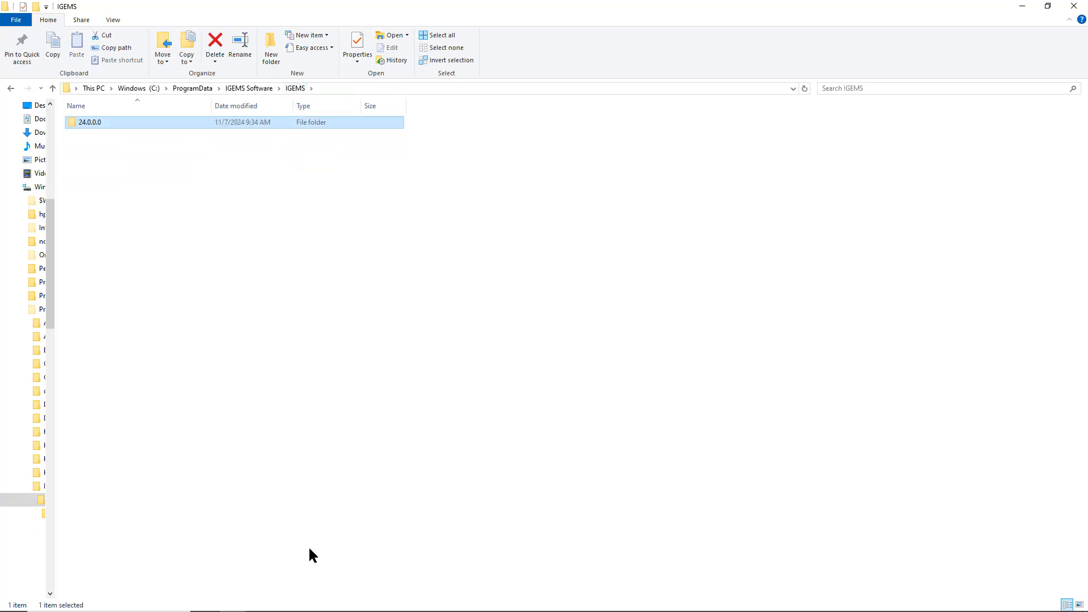
- Return Chrome to the IGEMS wiki downloads page
{"action": "mouse_move", "coordinate": [326, 610]}
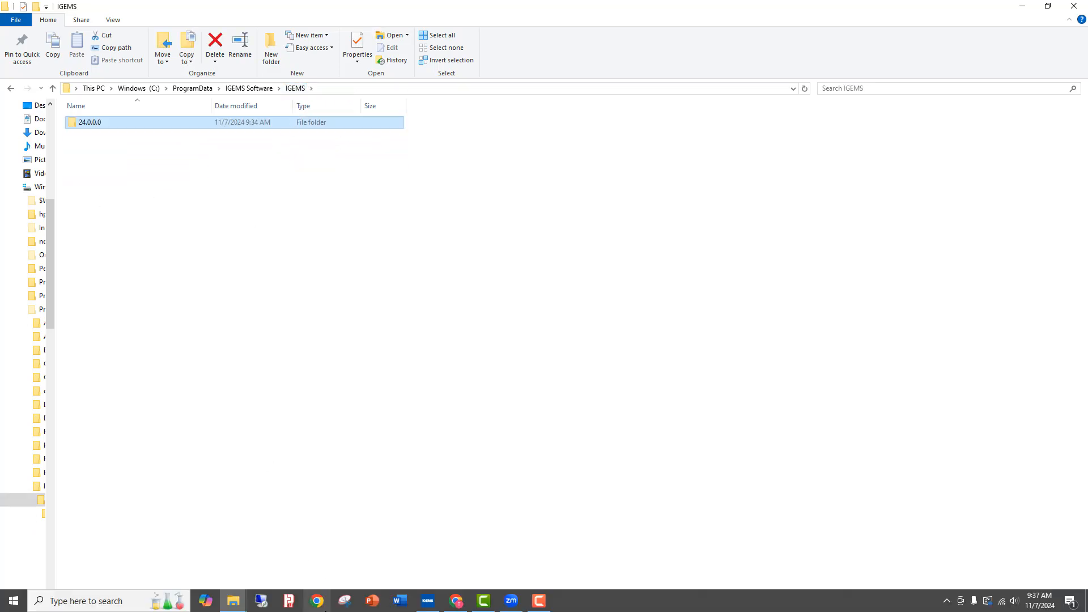
{"action": "left_click", "coordinate": [457, 601]}
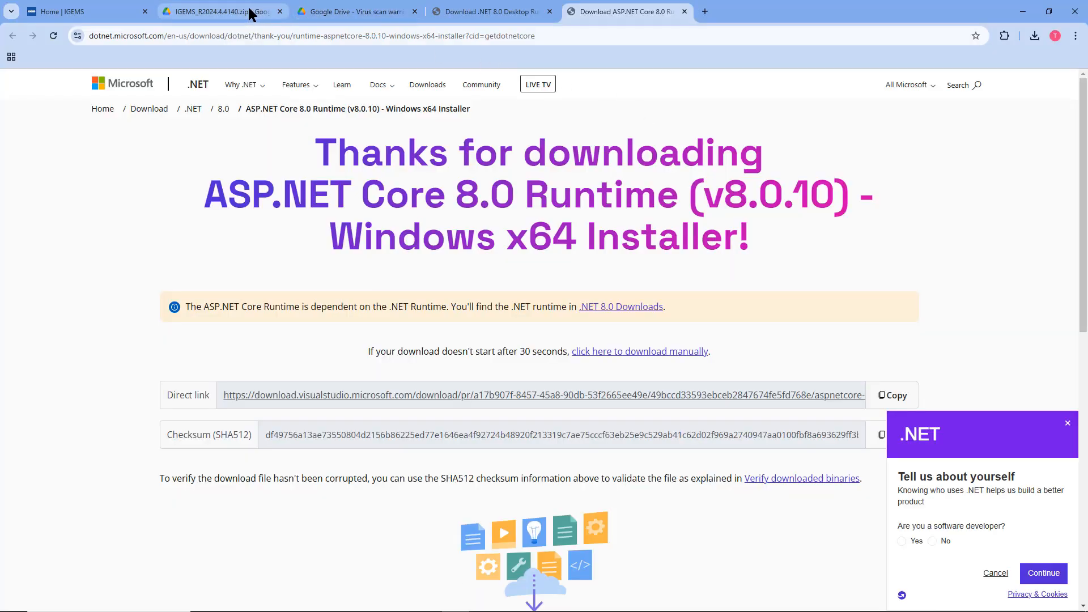
{"action": "left_click", "coordinate": [213, 14]}
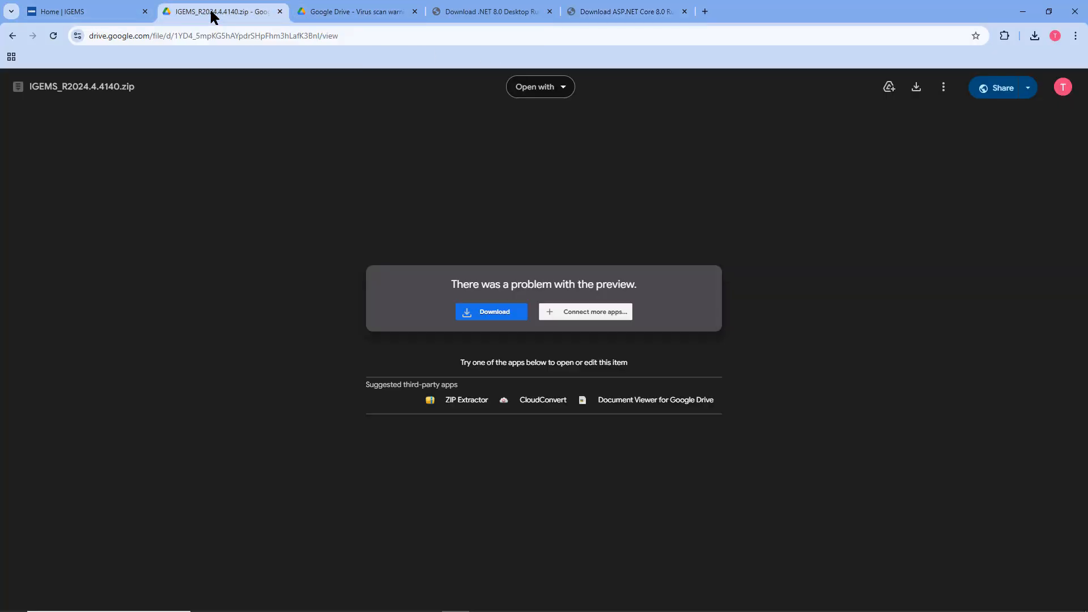
{"action": "left_click", "coordinate": [12, 36]}
{"action": "scroll", "coordinate": [190, 82], "scroll_direction": "up", "scroll_amount": 8}
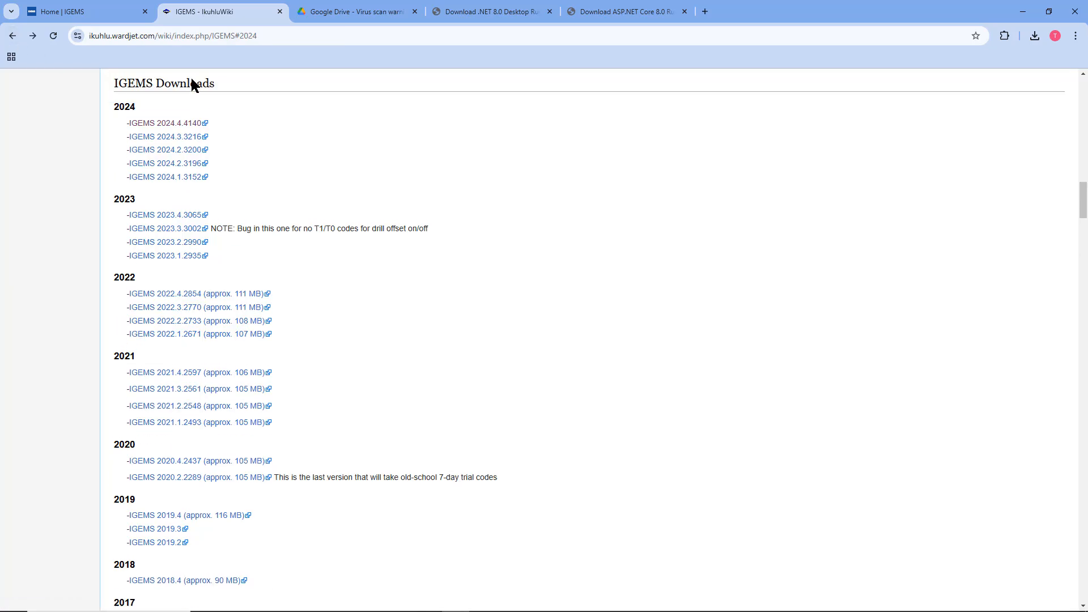
{"action": "scroll", "coordinate": [190, 85], "scroll_direction": "up", "scroll_amount": 20}
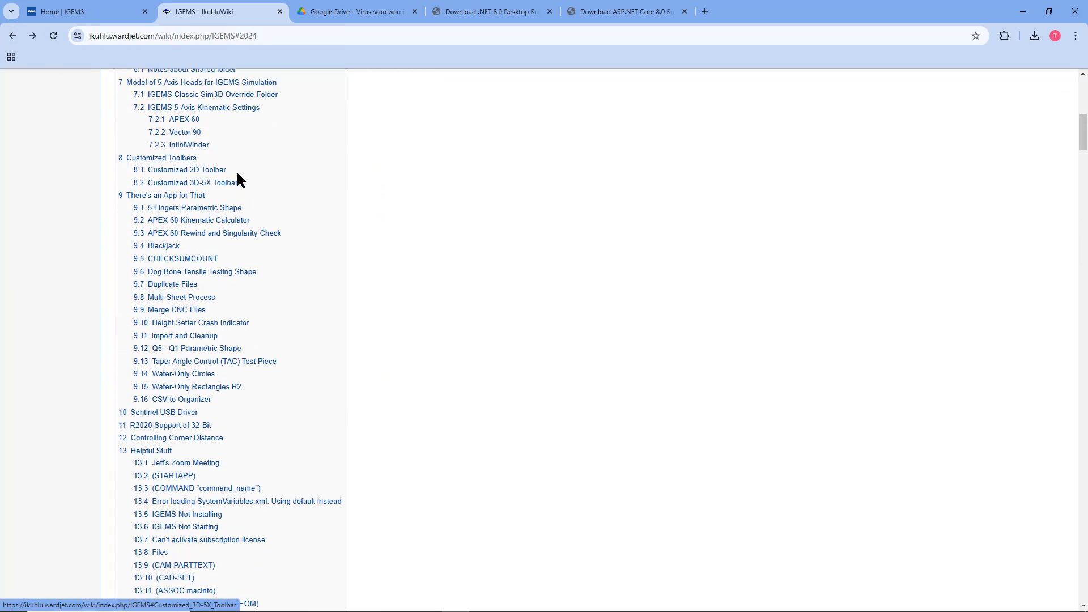
{"action": "scroll", "coordinate": [289, 204], "scroll_direction": "up", "scroll_amount": 2}
{"action": "scroll", "coordinate": [266, 216], "scroll_direction": "down", "scroll_amount": 4}
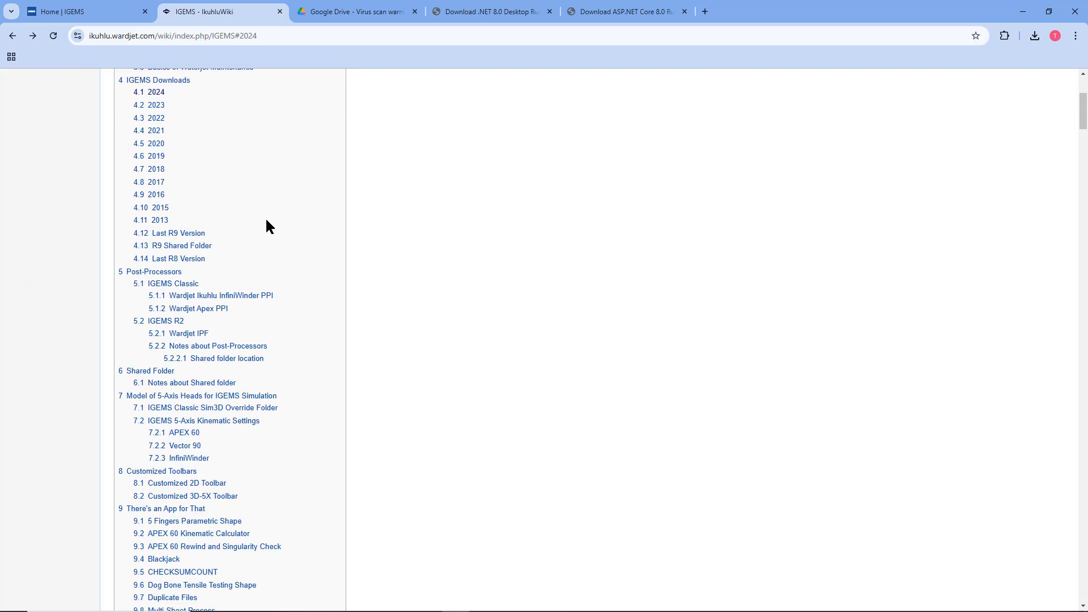
- Download 24.0.0.0.zip from the Shared Folder section's link, bypassing the scan warning, and confirm completion
{"action": "left_click", "coordinate": [158, 372]}
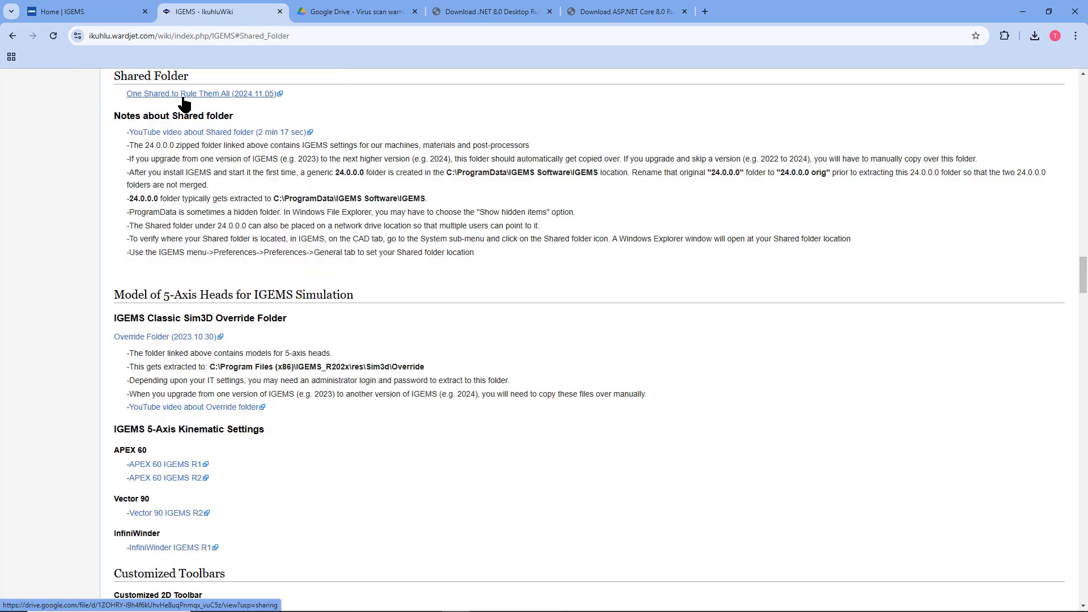
{"action": "left_click", "coordinate": [242, 94]}
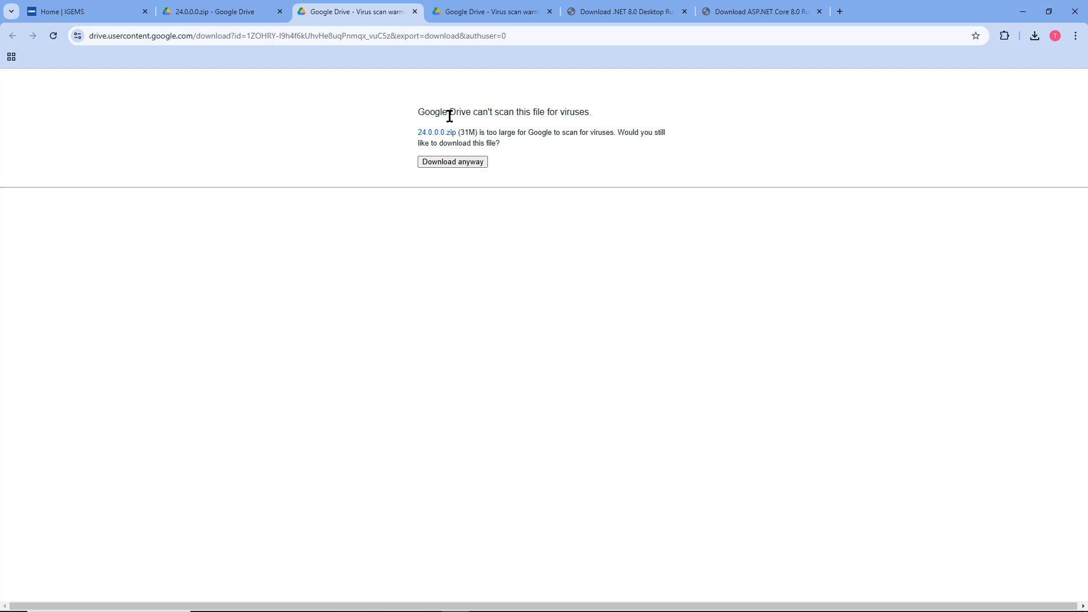
{"action": "left_click", "coordinate": [467, 162]}
{"action": "left_click", "coordinate": [1033, 35]}
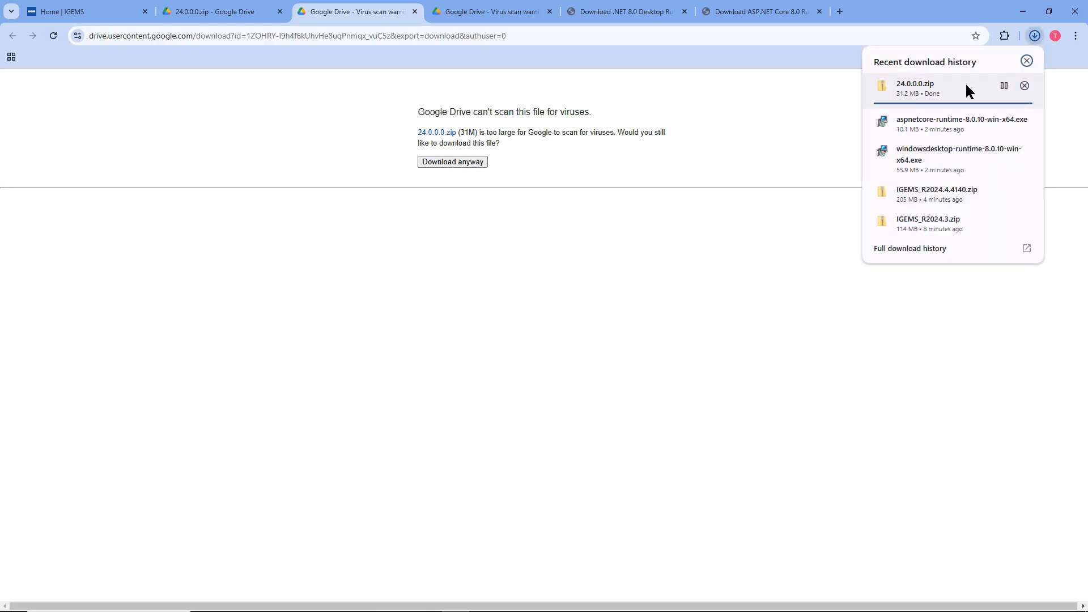
- Locate 24.0.0.0.zip in Downloads and extract all its files to Downloads\24.0.0.0
{"action": "left_click", "coordinate": [1001, 86]}
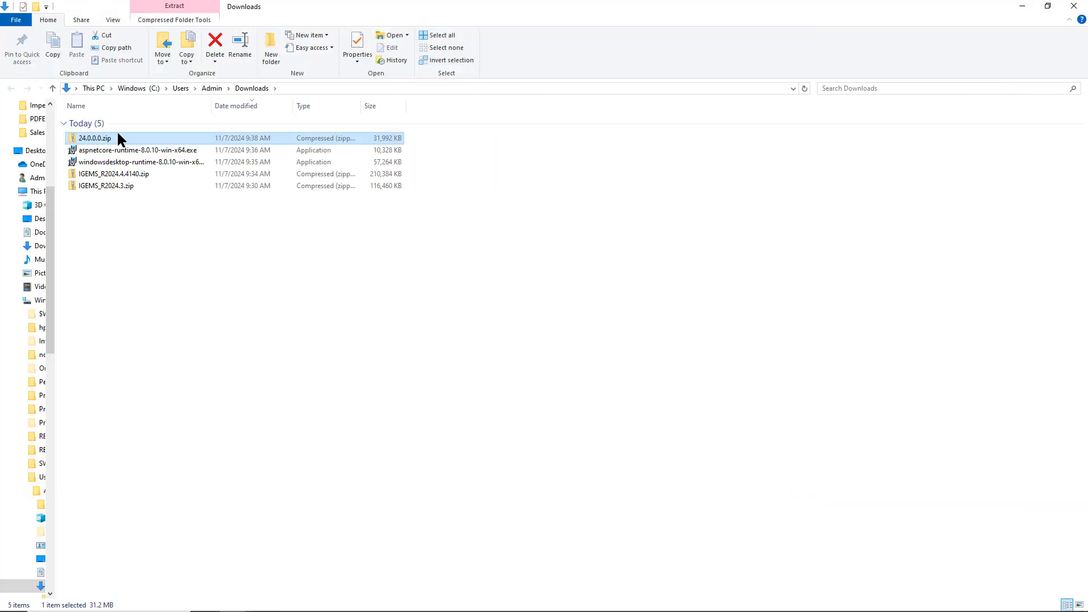
{"action": "double_click", "coordinate": [108, 140]}
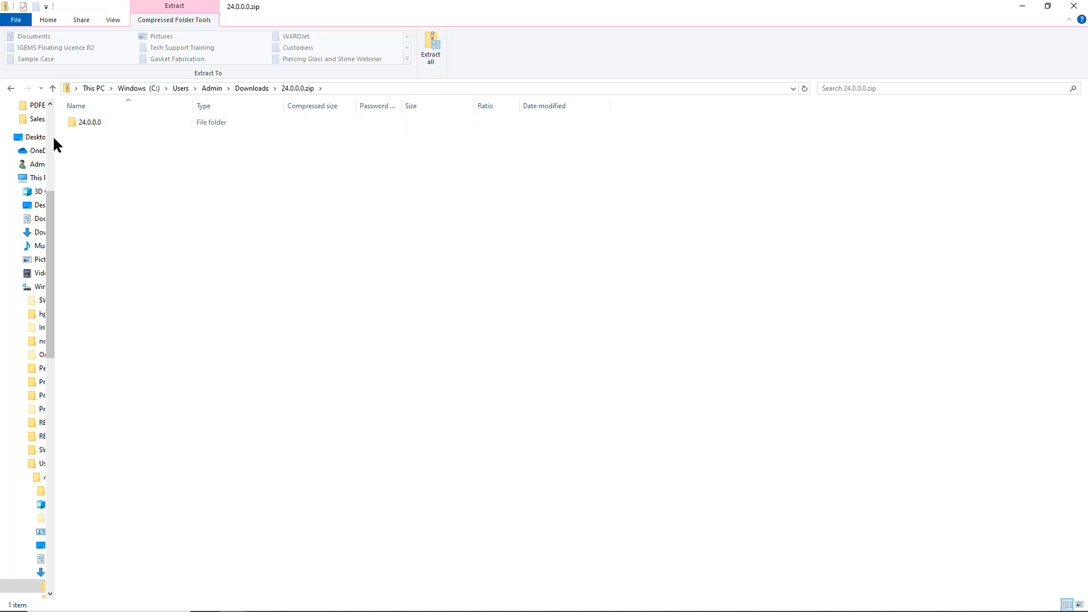
{"action": "left_click", "coordinate": [79, 125]}
{"action": "left_click", "coordinate": [429, 56]}
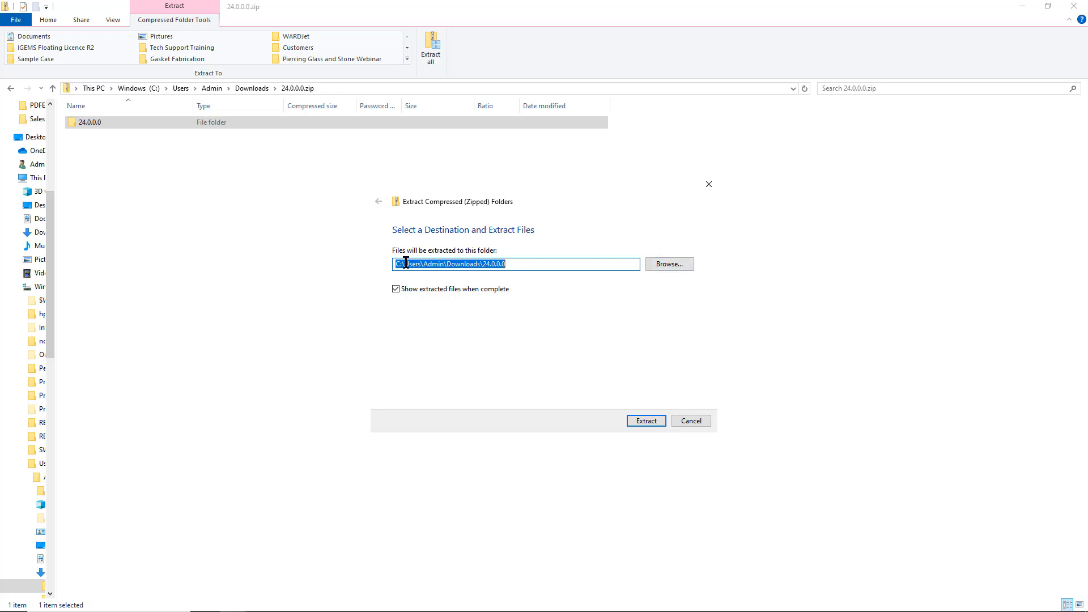
{"action": "left_click", "coordinate": [637, 419]}
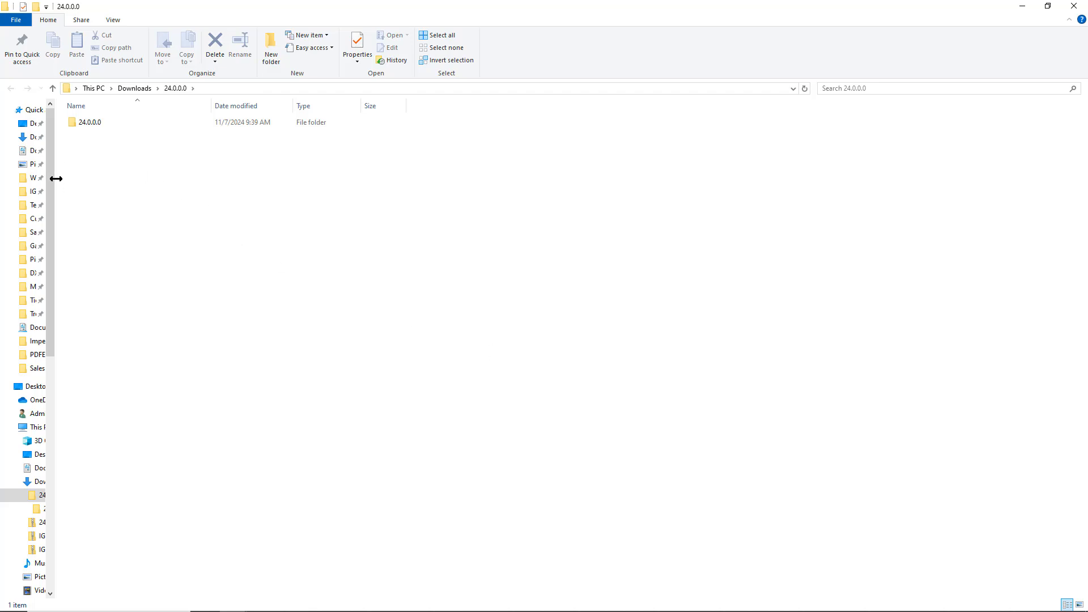
- Widen the navigation pane and display This PC's folders and drives
{"action": "left_click_drag", "start_coordinate": [56, 178], "coordinate": [62, 178]}
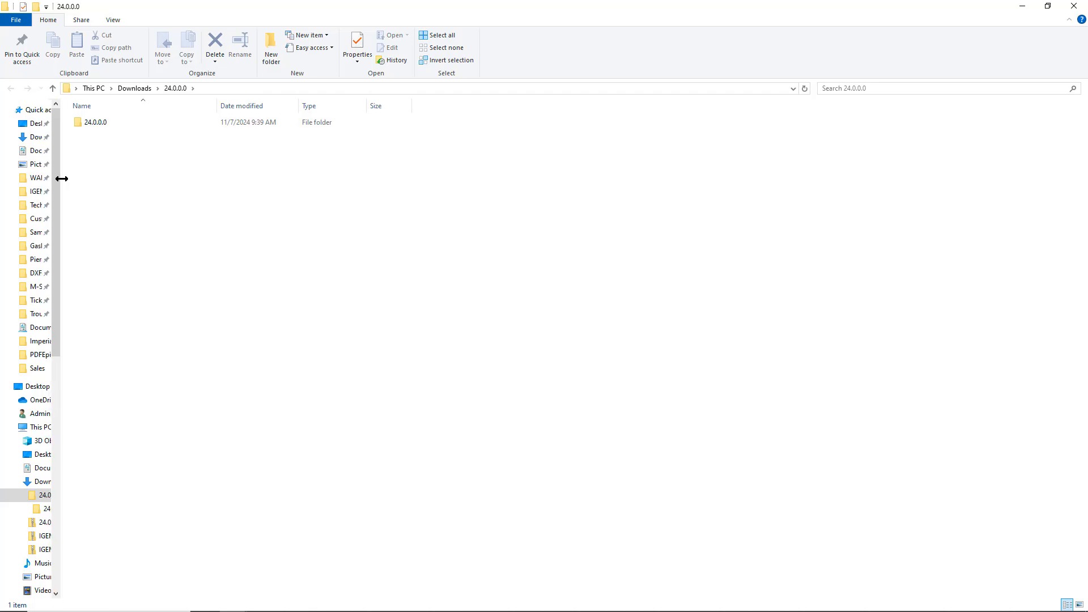
{"action": "scroll", "coordinate": [28, 318], "scroll_direction": "down", "scroll_amount": 4}
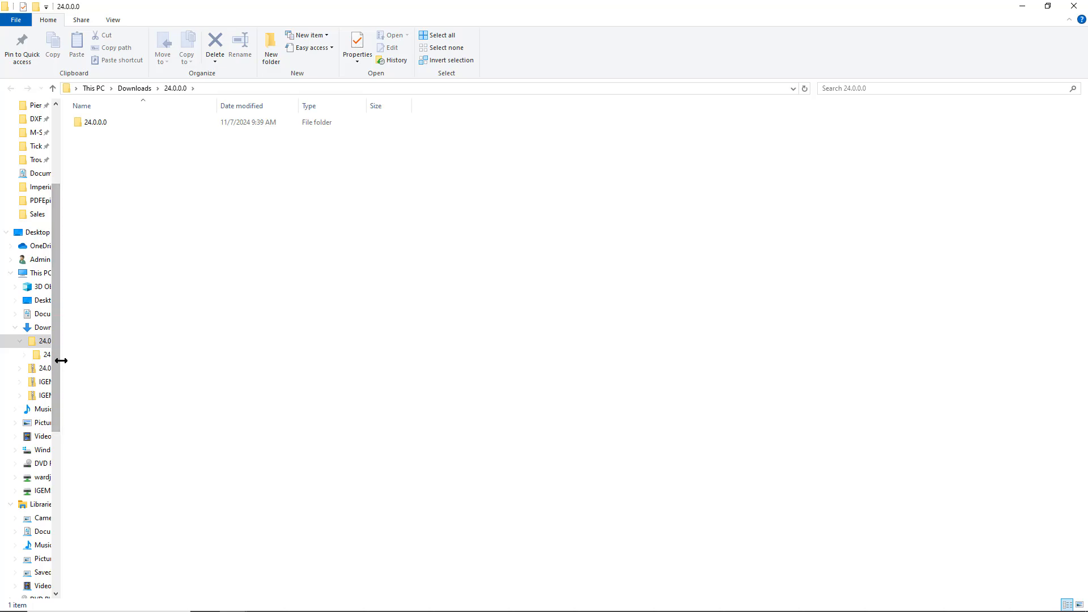
{"action": "left_click_drag", "start_coordinate": [58, 361], "coordinate": [112, 355]}
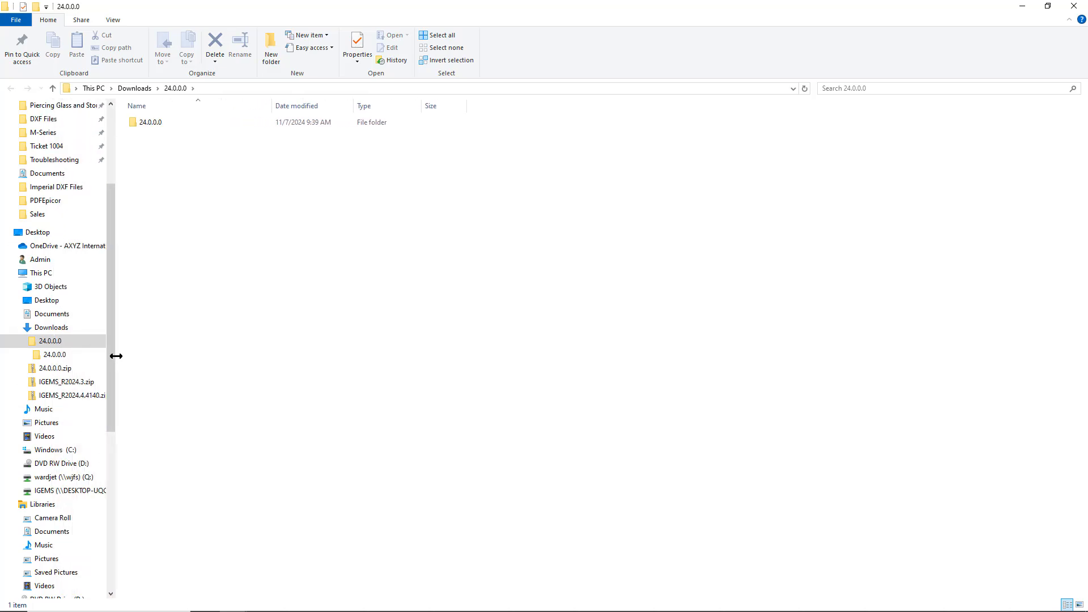
{"action": "scroll", "coordinate": [97, 340], "scroll_direction": "down", "scroll_amount": 1}
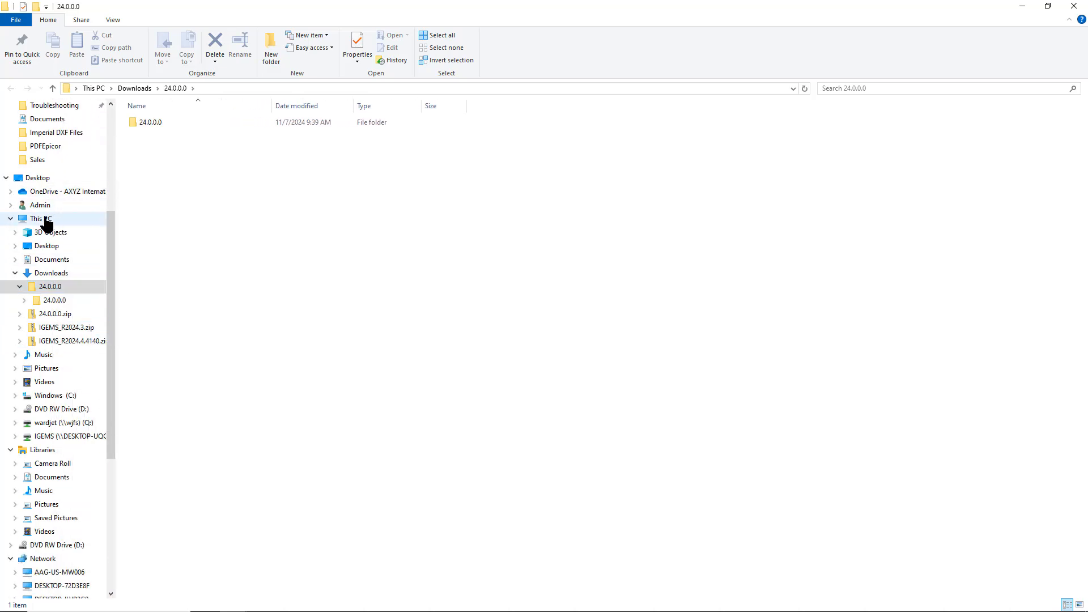
{"action": "left_click", "coordinate": [44, 219]}
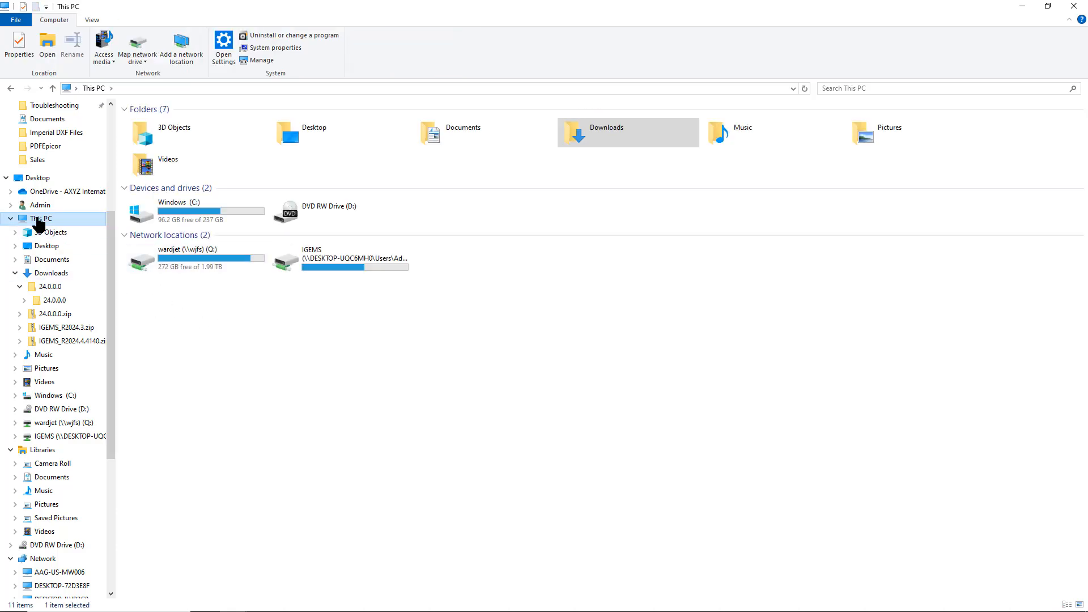
- Open the Windows (C:) drive and turn on Hidden items in the View options
{"action": "left_click", "coordinate": [39, 220]}
{"action": "left_click", "coordinate": [183, 214]}
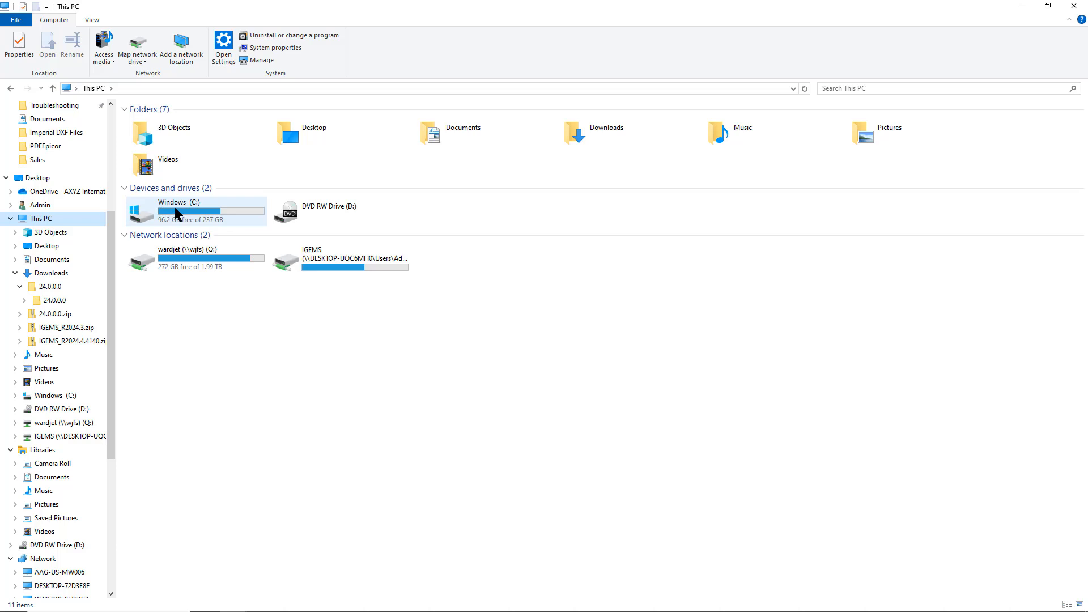
{"action": "double_click", "coordinate": [175, 214]}
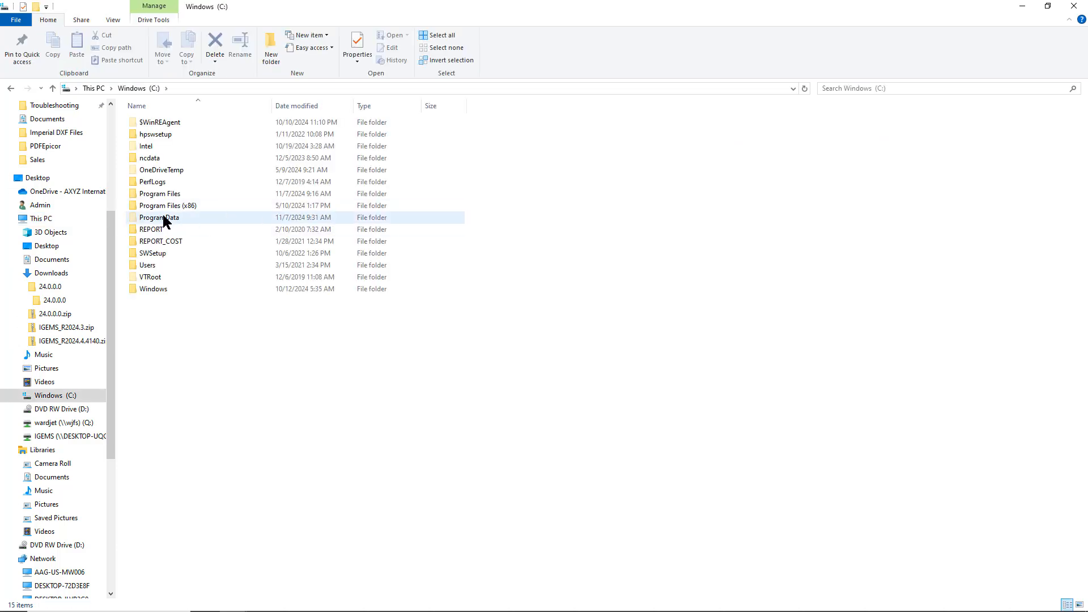
{"action": "left_click", "coordinate": [163, 218]}
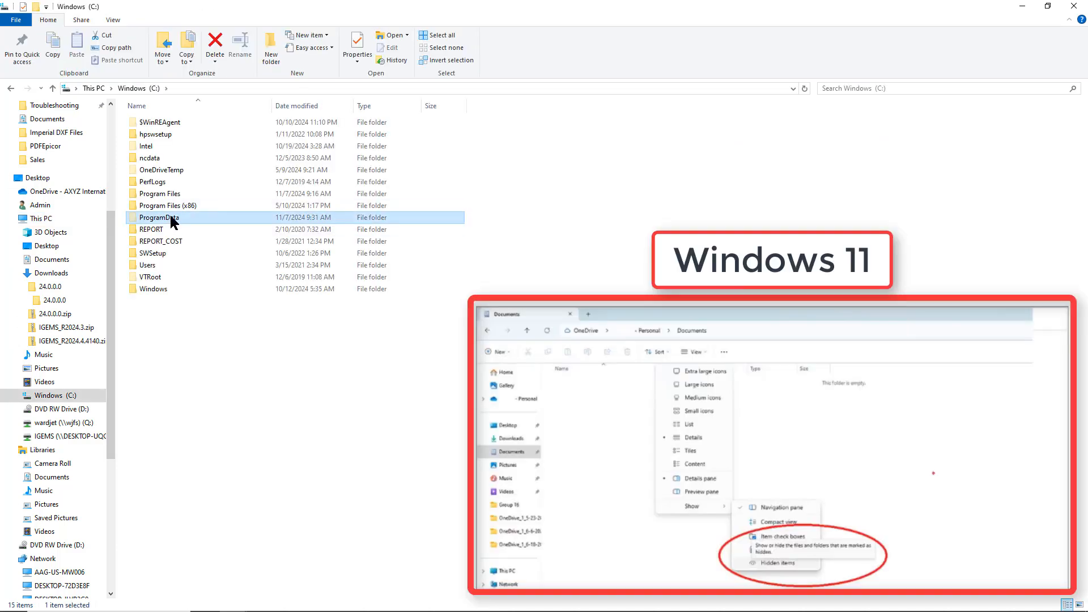
{"action": "left_click", "coordinate": [114, 20]}
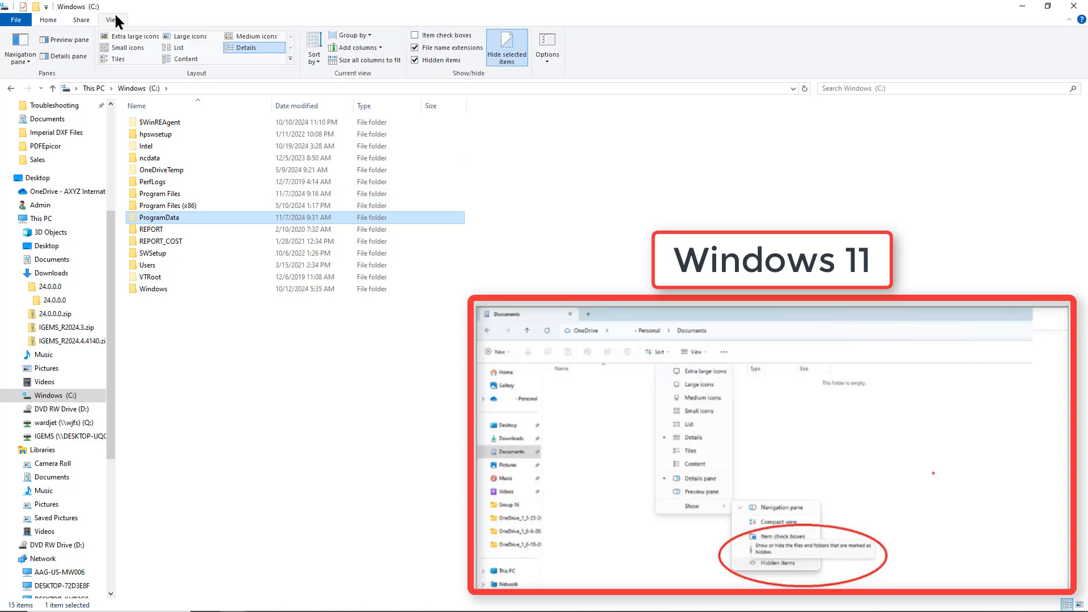
{"action": "left_click", "coordinate": [418, 59]}
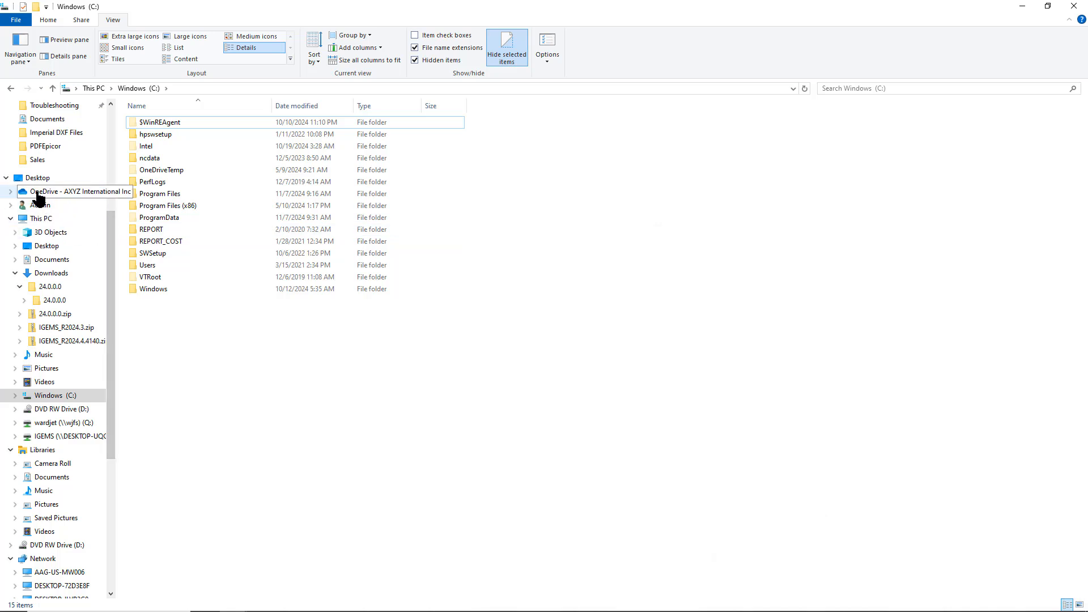
- Navigate into ProgramData\IGEMS Software\IGEMS
{"action": "left_click", "coordinate": [170, 218]}
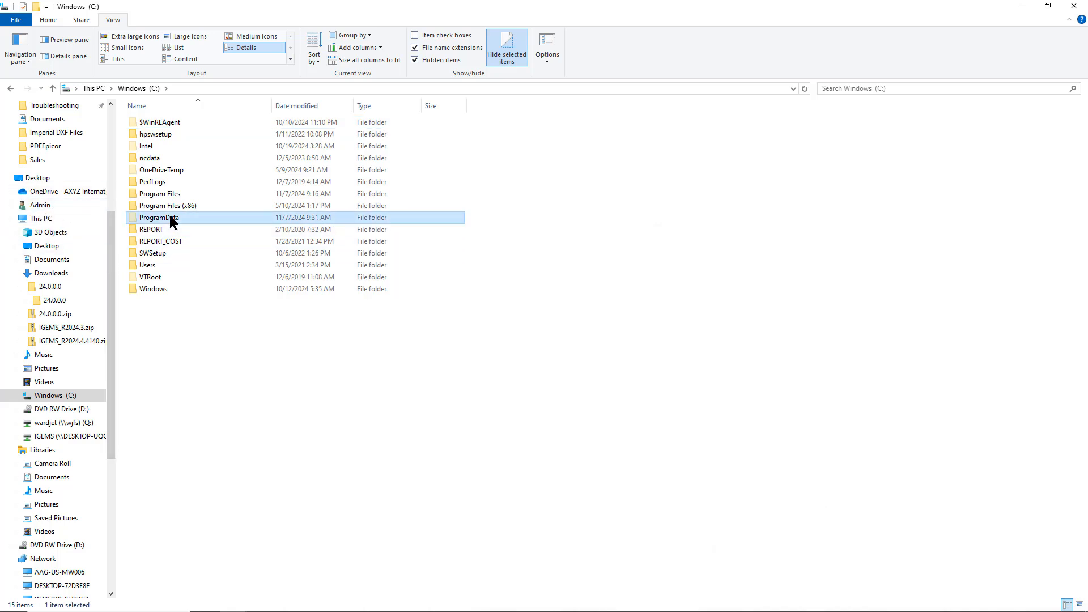
{"action": "double_click", "coordinate": [157, 218]}
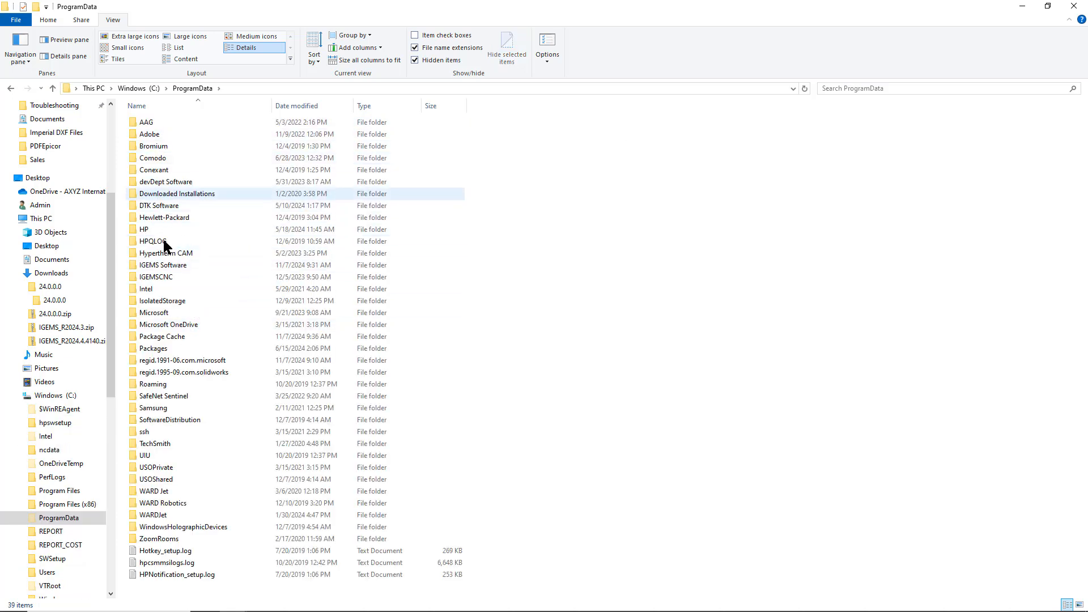
{"action": "left_click", "coordinate": [157, 265]}
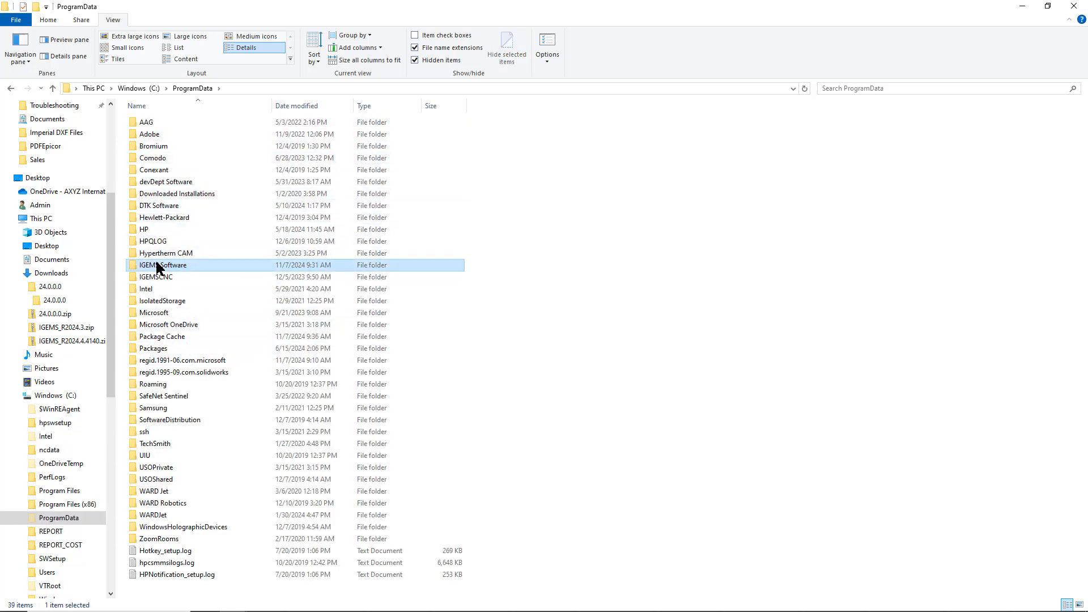
{"action": "double_click", "coordinate": [158, 264]}
{"action": "double_click", "coordinate": [181, 120]}
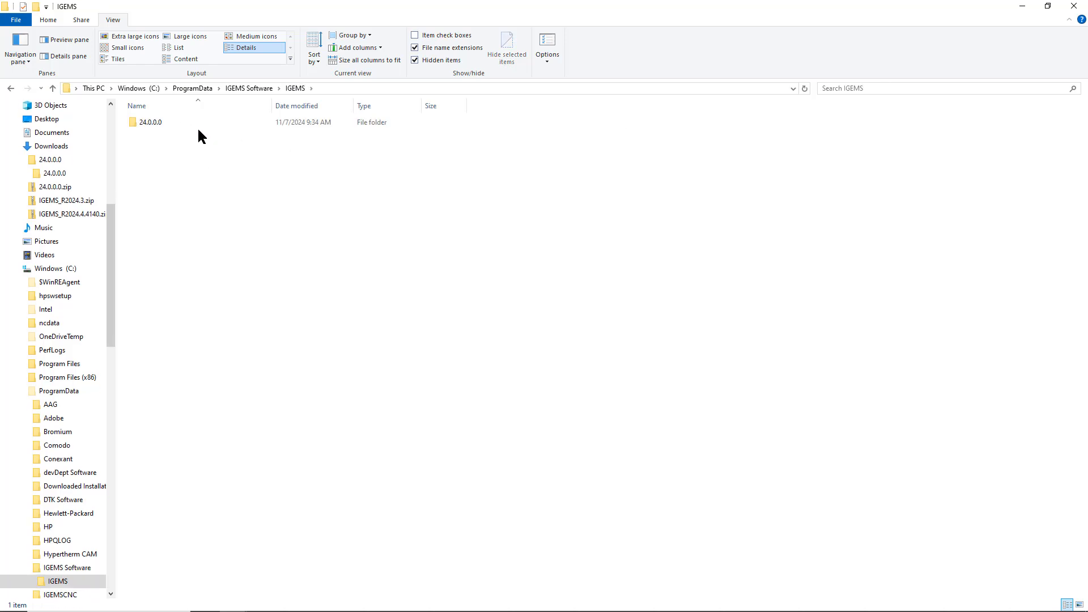
- Rename the original folder to '24.0.0.0 orig' and copy the extracted inner 24.0.0.0 folder
{"action": "left_click", "coordinate": [177, 125]}
{"action": "left_click", "coordinate": [178, 125]}
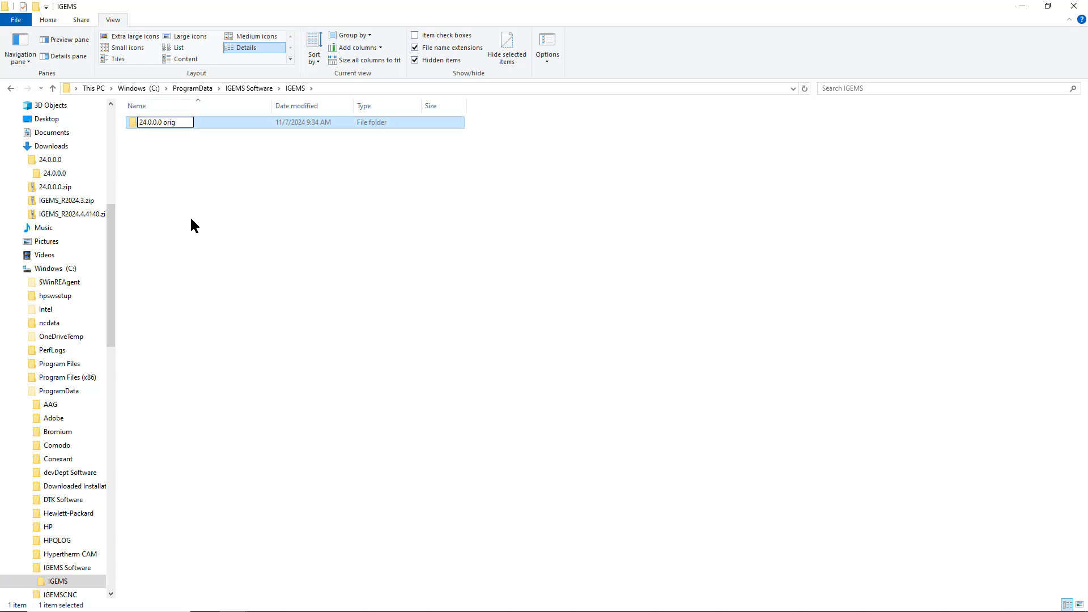
{"action": "left_click", "coordinate": [53, 176]}
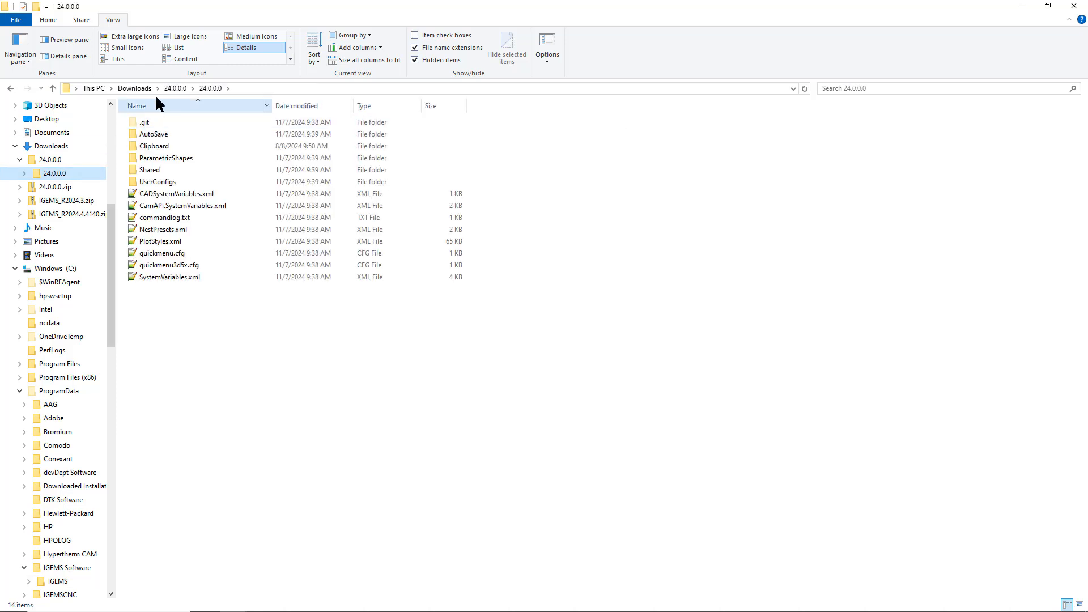
{"action": "left_click", "coordinate": [175, 89]}
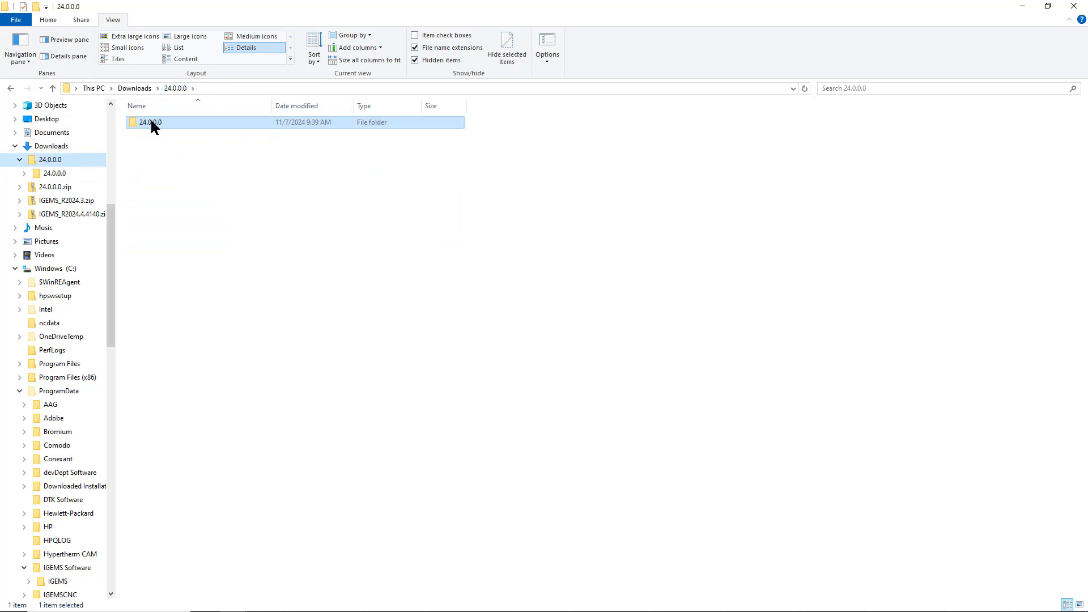
{"action": "right_click", "coordinate": [151, 120]}
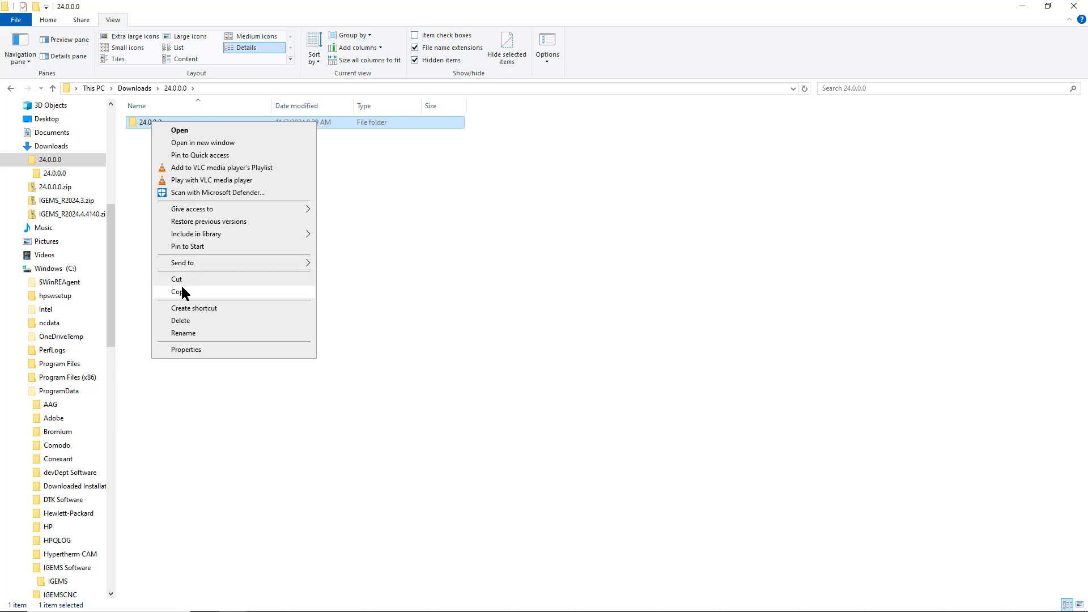
{"action": "left_click", "coordinate": [179, 292]}
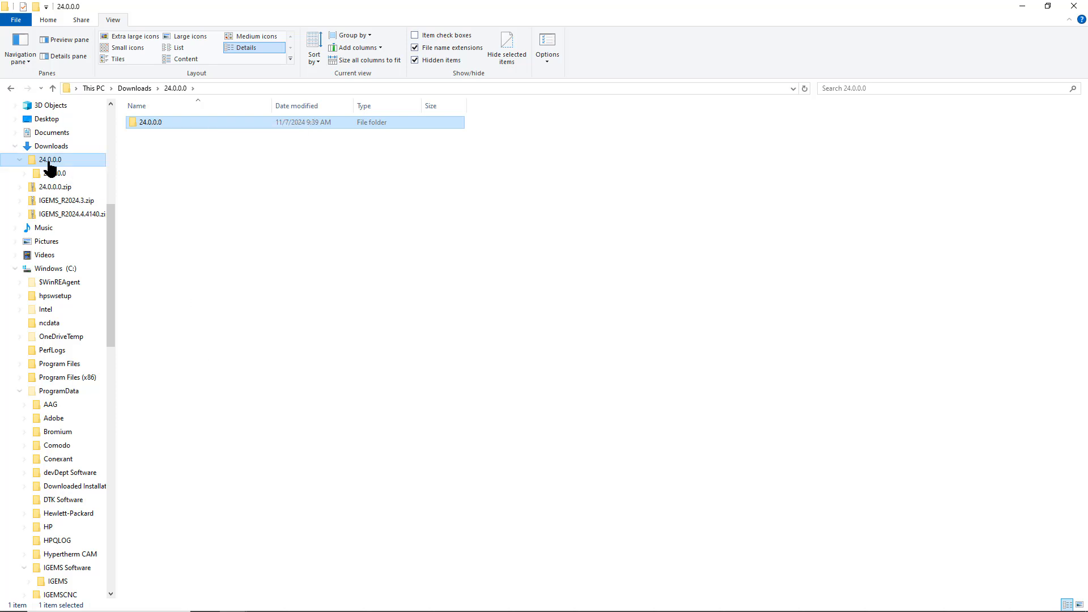
- Paste the copied 24.0.0.0 folder into ProgramData\IGEMS Software\IGEMS
{"action": "left_click", "coordinate": [10, 89]}
{"action": "left_click", "coordinate": [11, 89]}
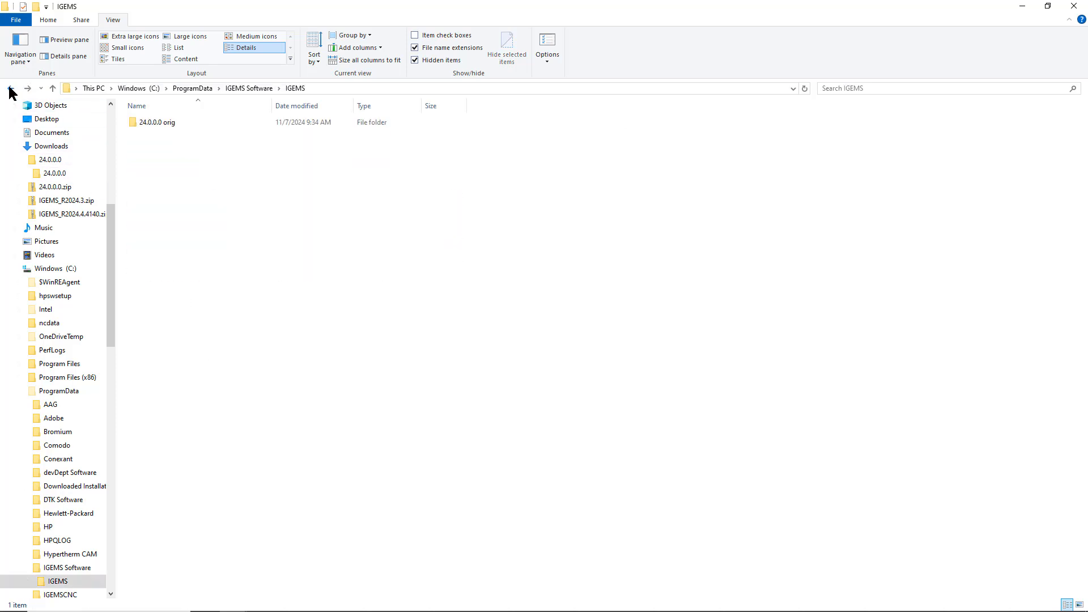
{"action": "right_click", "coordinate": [241, 187]}
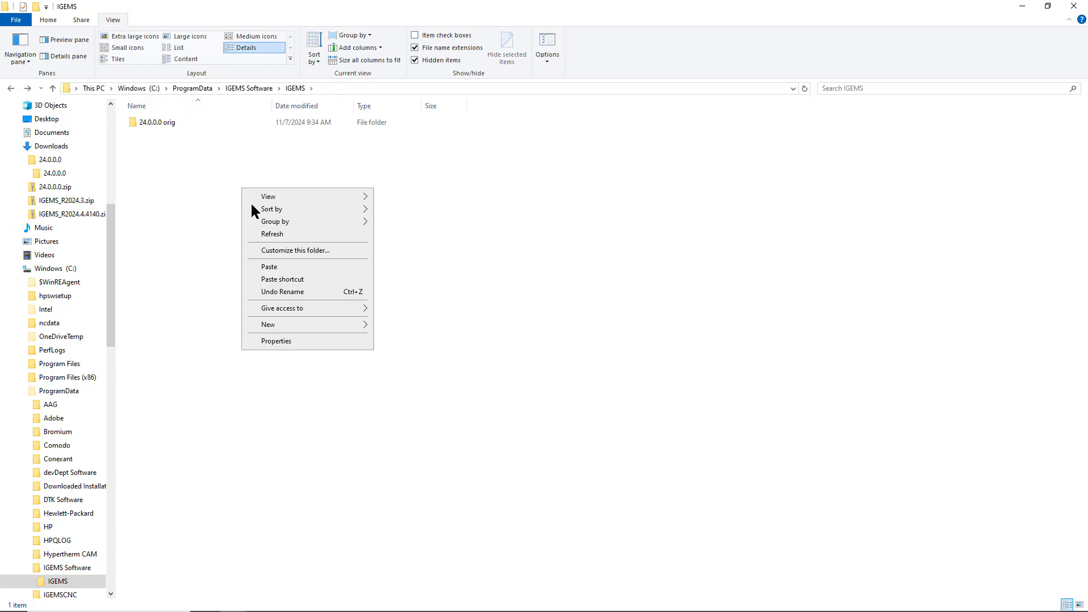
{"action": "left_click", "coordinate": [285, 267]}
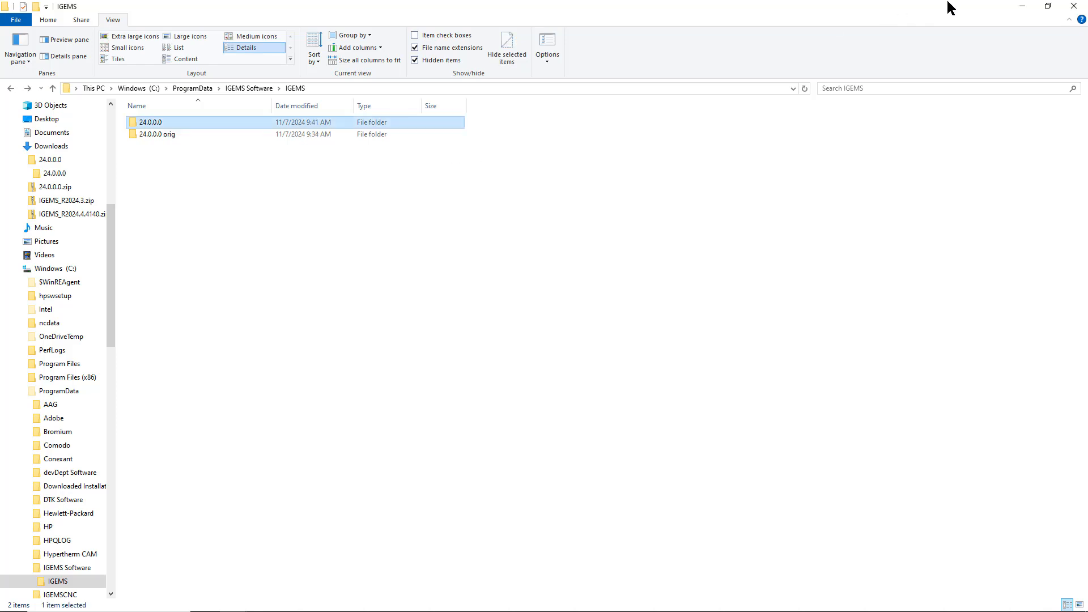
{"action": "left_click", "coordinate": [1022, 6]}
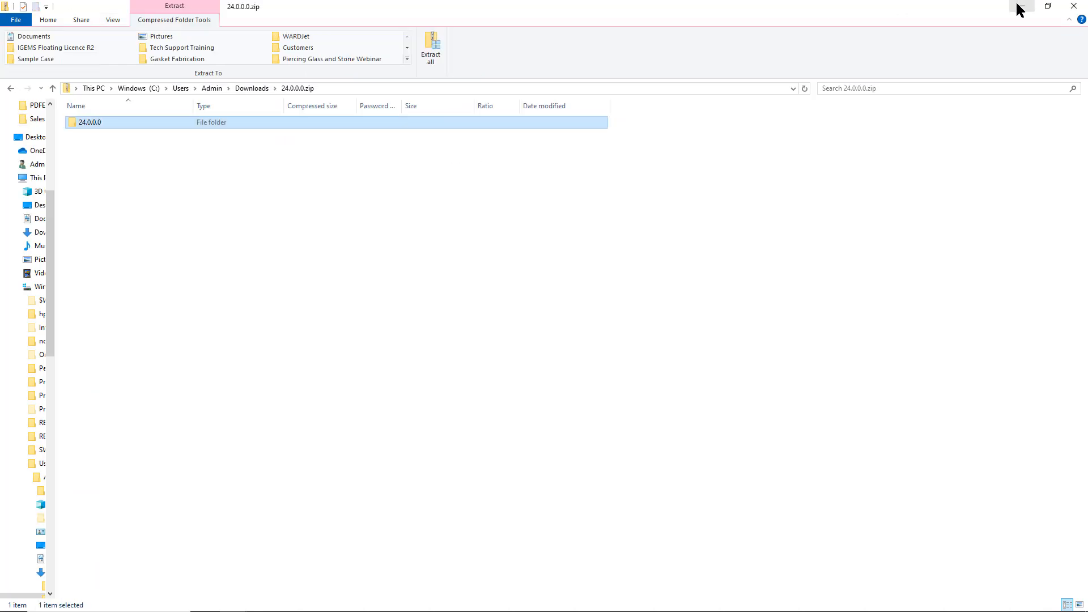
- Minimize the open windows, close IGEMS and relaunch IGEMS R2024 from the Start menu
{"action": "left_click", "coordinate": [1020, 8]}
{"action": "left_click", "coordinate": [1023, 11]}
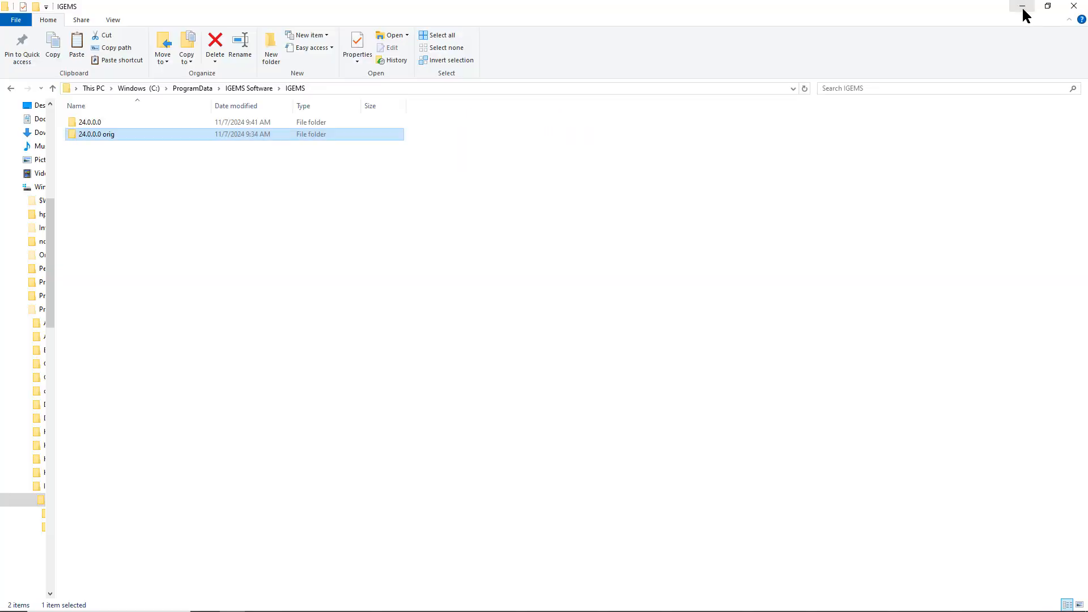
{"action": "left_click", "coordinate": [1024, 11]}
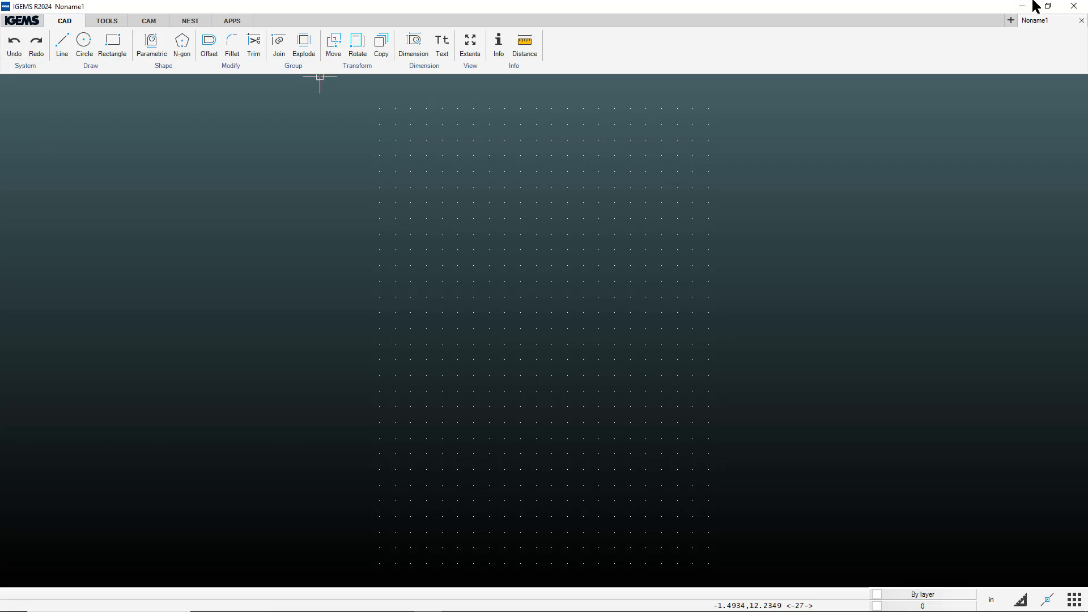
{"action": "left_click", "coordinate": [1076, 8]}
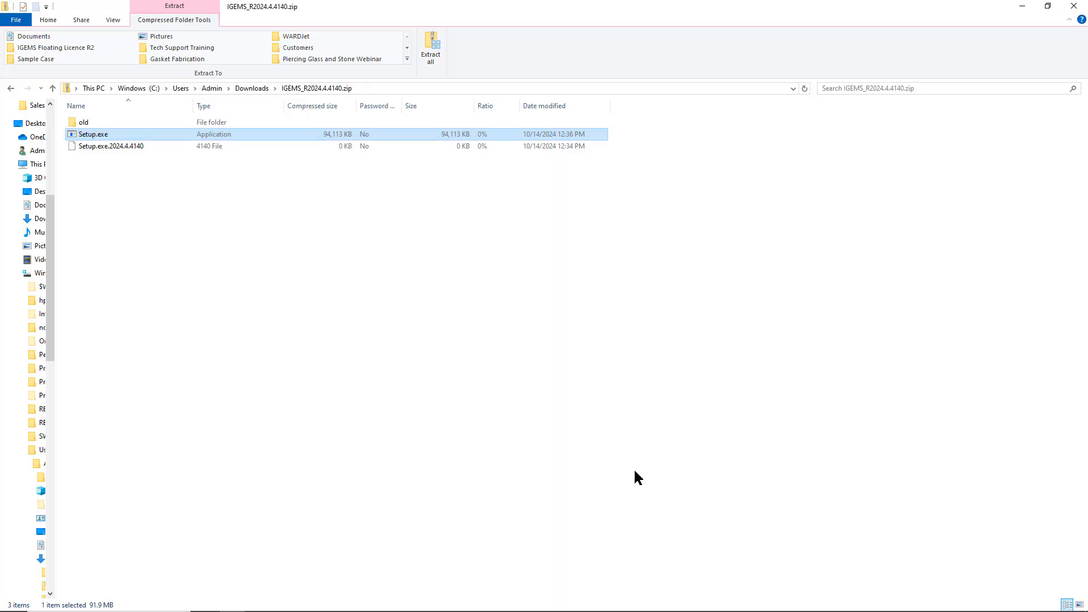
{"action": "key", "text": "super"}
{"action": "left_click", "coordinate": [198, 291]}
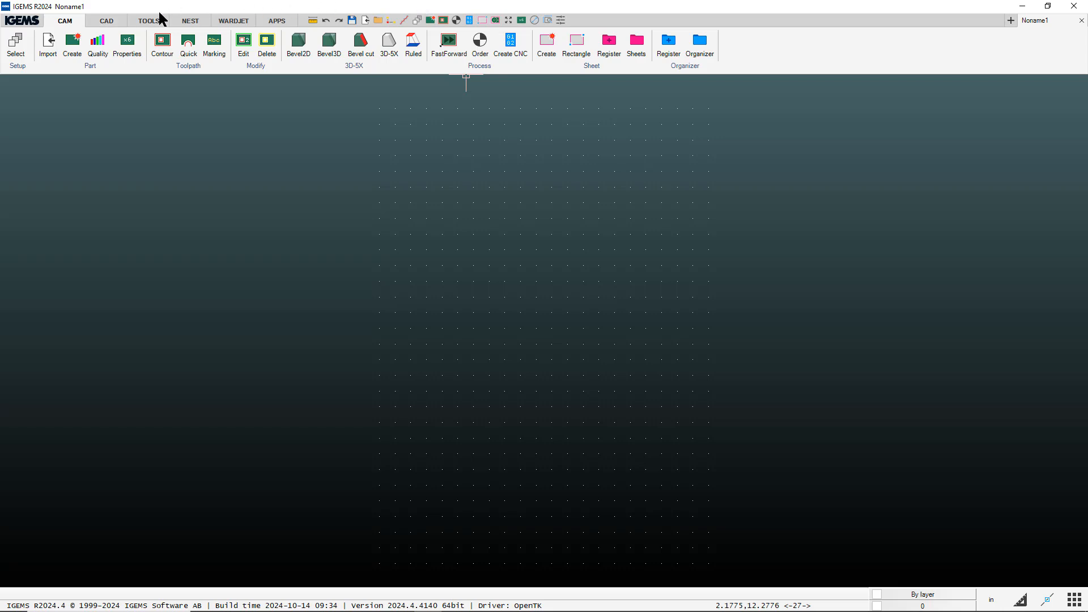
- Browse the WARDJET tab's Training Videos list and the APPS tab, ending back on WARDJET
{"action": "left_click", "coordinate": [243, 26]}
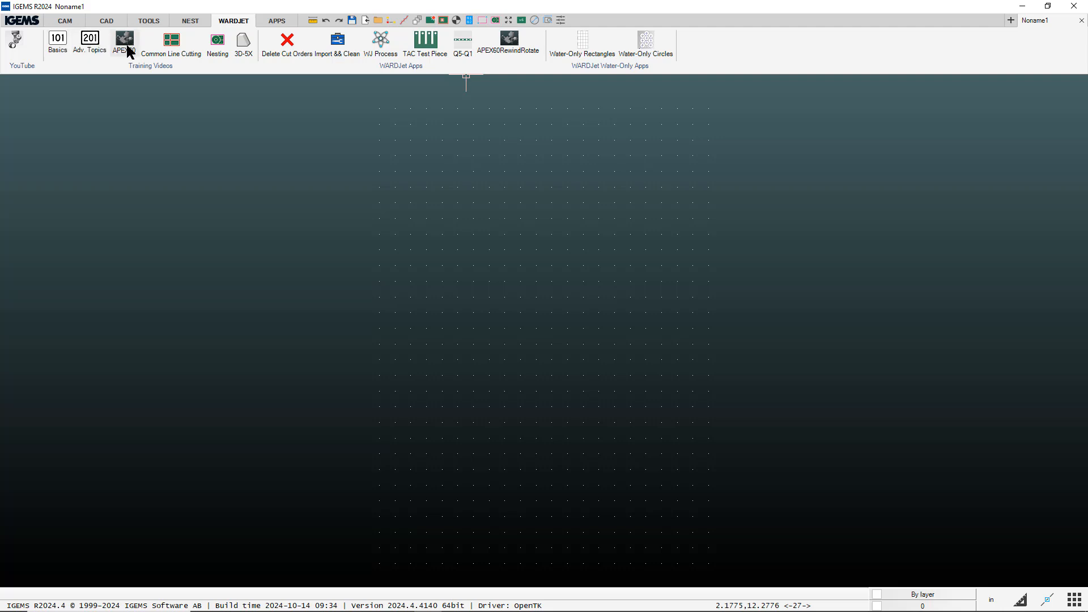
{"action": "left_click", "coordinate": [168, 68]}
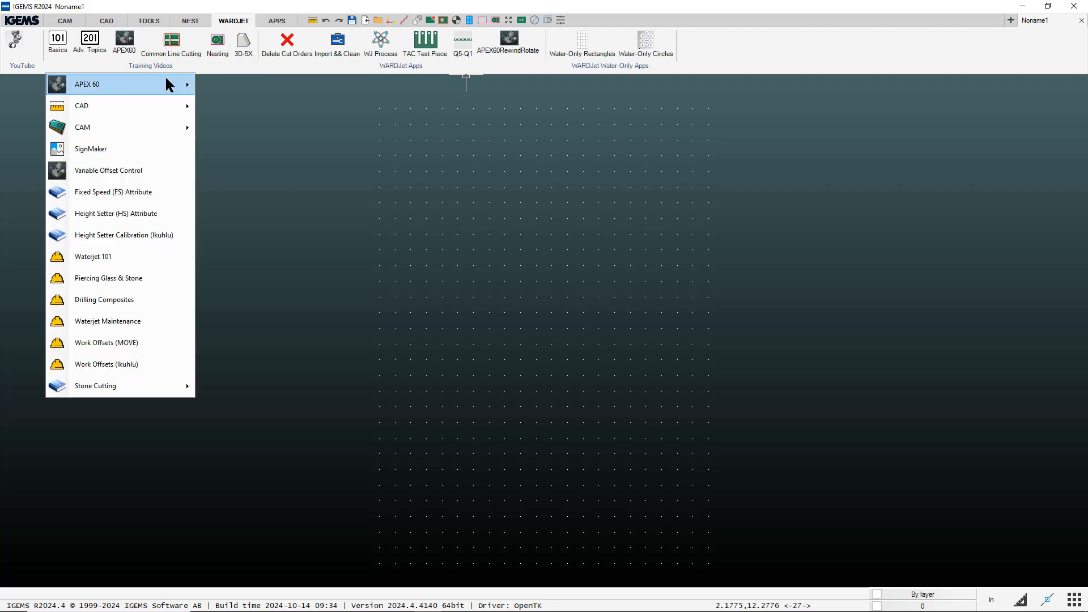
{"action": "mouse_move", "coordinate": [164, 108]}
{"action": "left_click", "coordinate": [320, 68]}
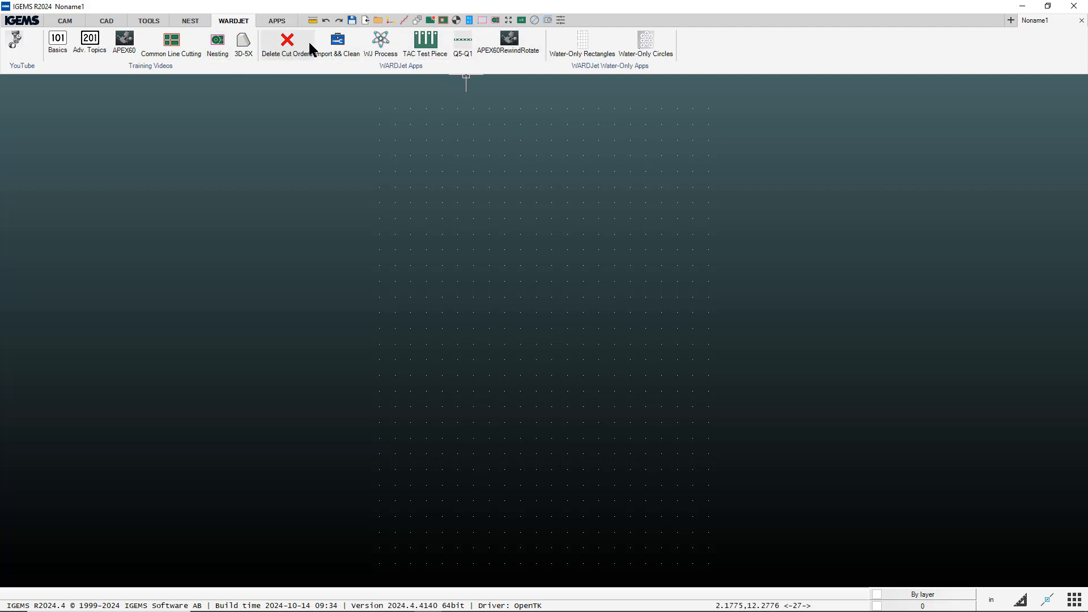
{"action": "left_click", "coordinate": [277, 21]}
{"action": "left_click", "coordinate": [225, 23]}
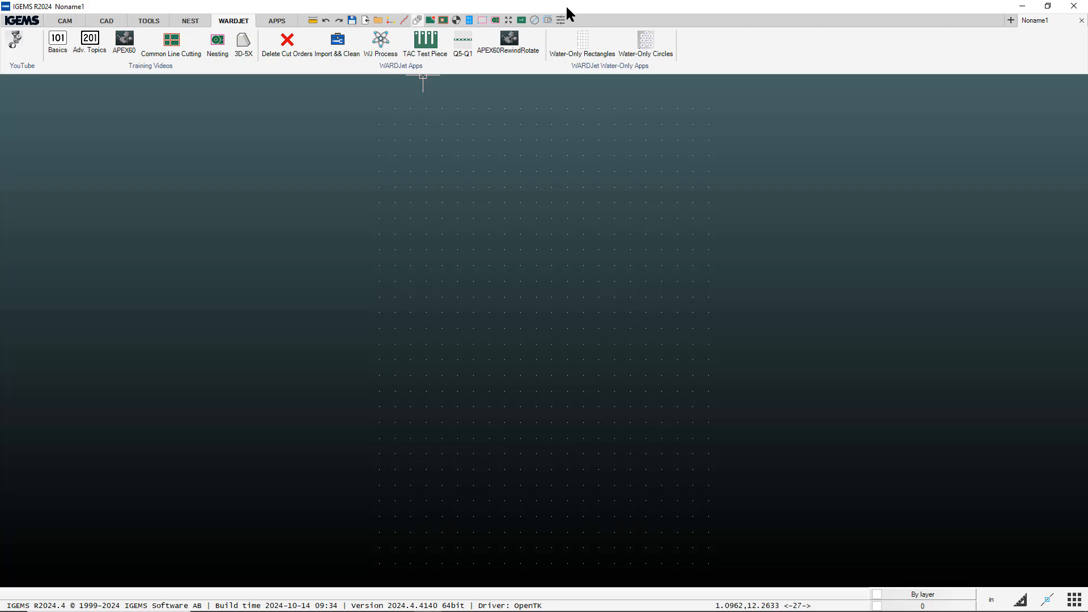
- In Preferences > General, set Toolbar to [Default] and confirm with OK
{"action": "left_click", "coordinate": [29, 20]}
{"action": "mouse_move", "coordinate": [71, 194]}
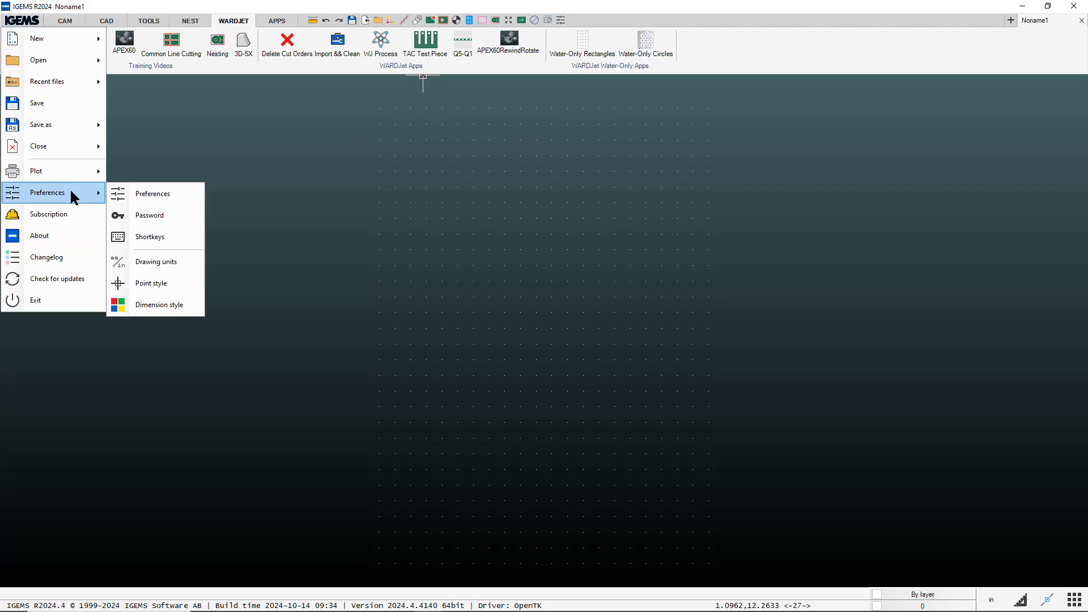
{"action": "left_click", "coordinate": [151, 189]}
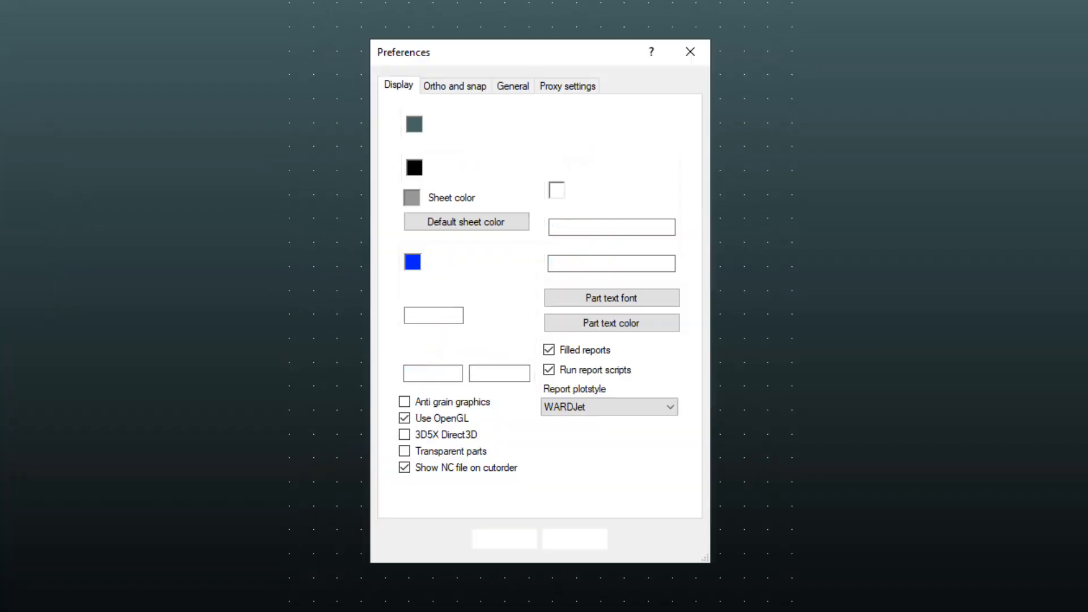
{"action": "left_click", "coordinate": [508, 83]}
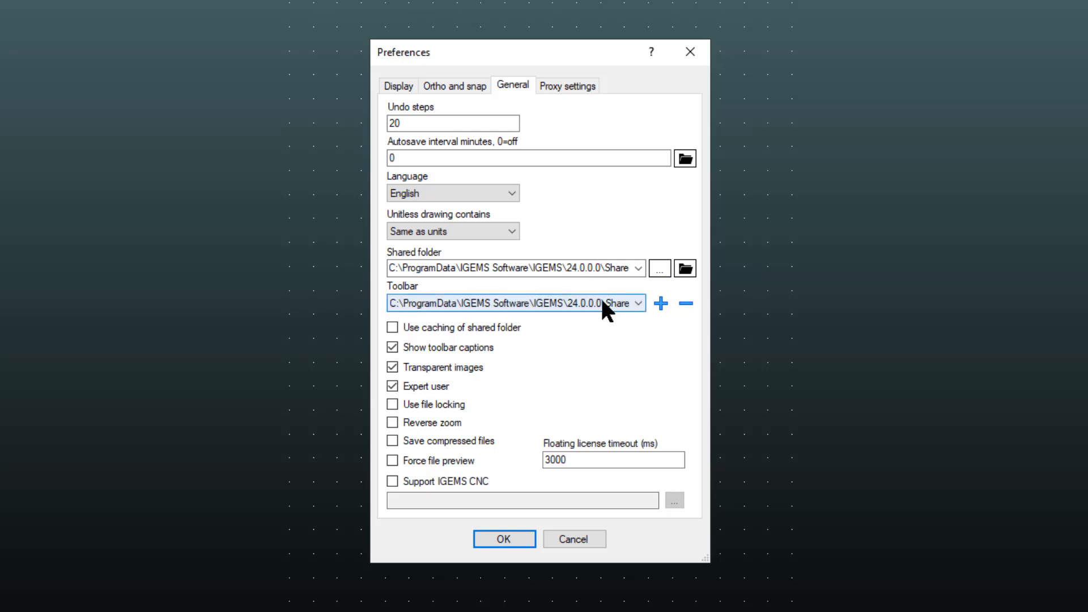
{"action": "left_click_drag", "start_coordinate": [707, 560], "coordinate": [837, 560]}
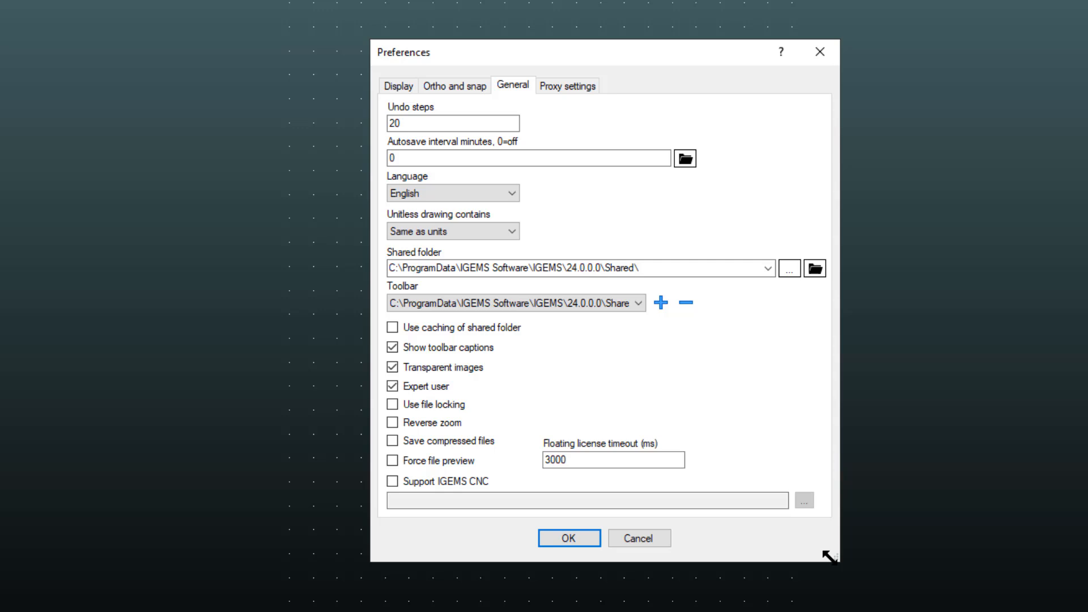
{"action": "left_click", "coordinate": [638, 303]}
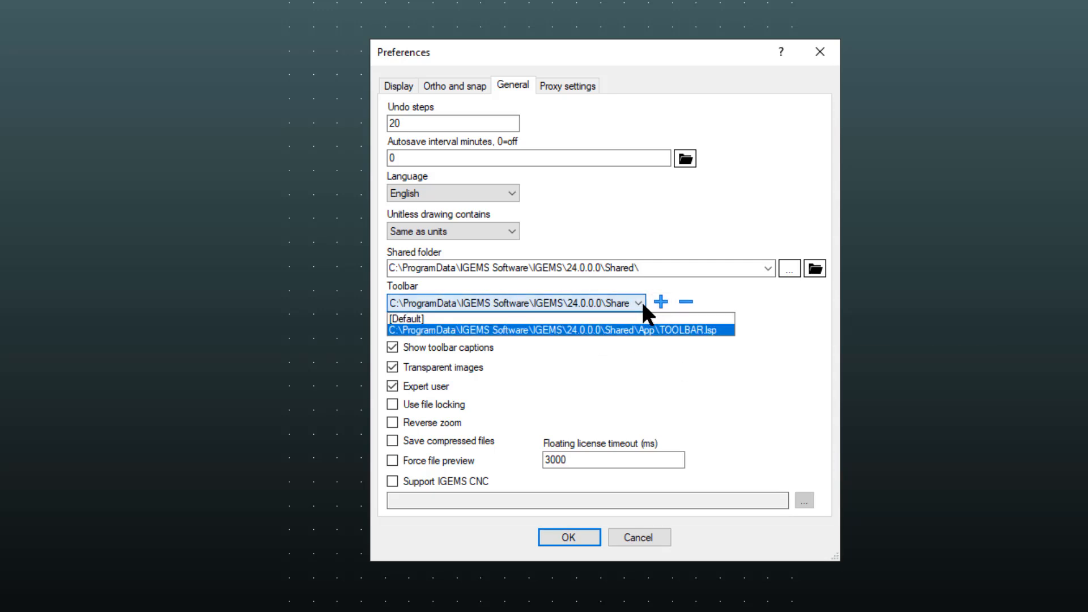
{"action": "left_click", "coordinate": [407, 318]}
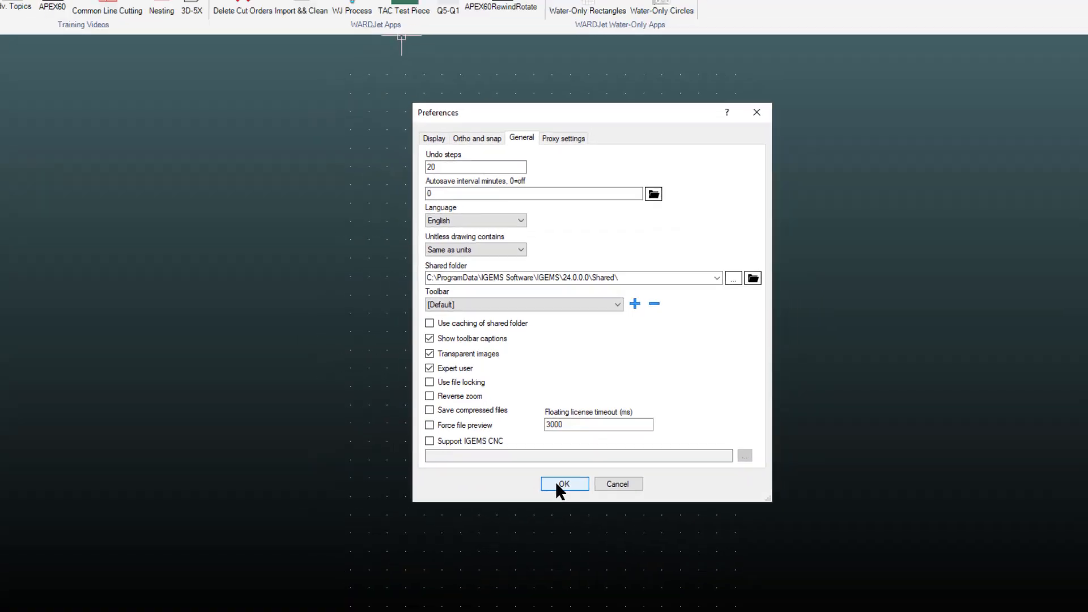
{"action": "left_click", "coordinate": [558, 484]}
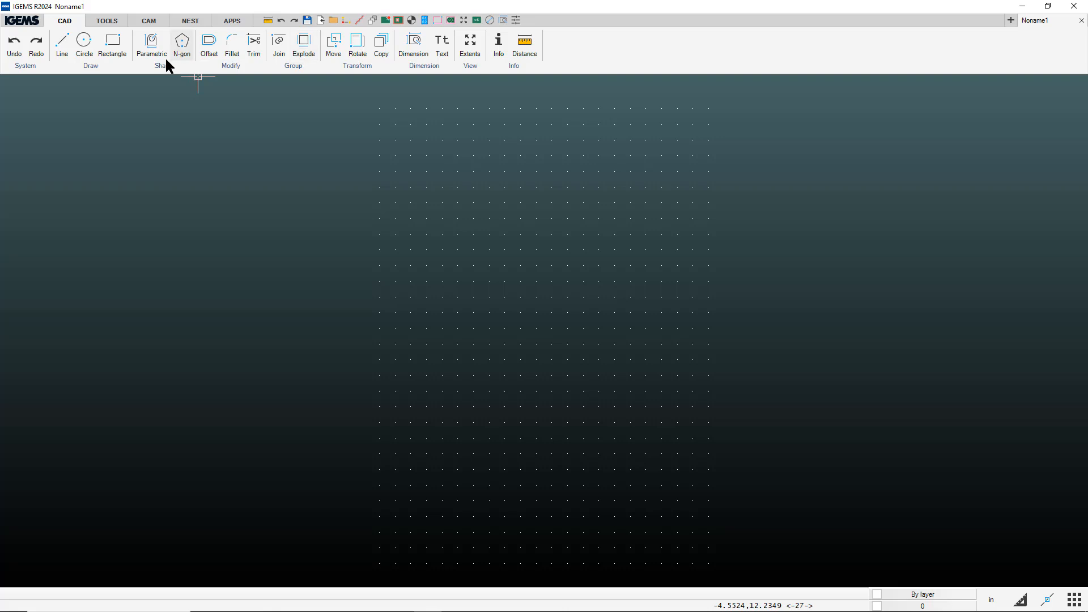
- After checking the CAM and CAD tabs, set the General Toolbar preference to the shared 24.0.0.0 TOOLBAR.lsp
{"action": "left_click", "coordinate": [152, 23]}
{"action": "left_click", "coordinate": [74, 23]}
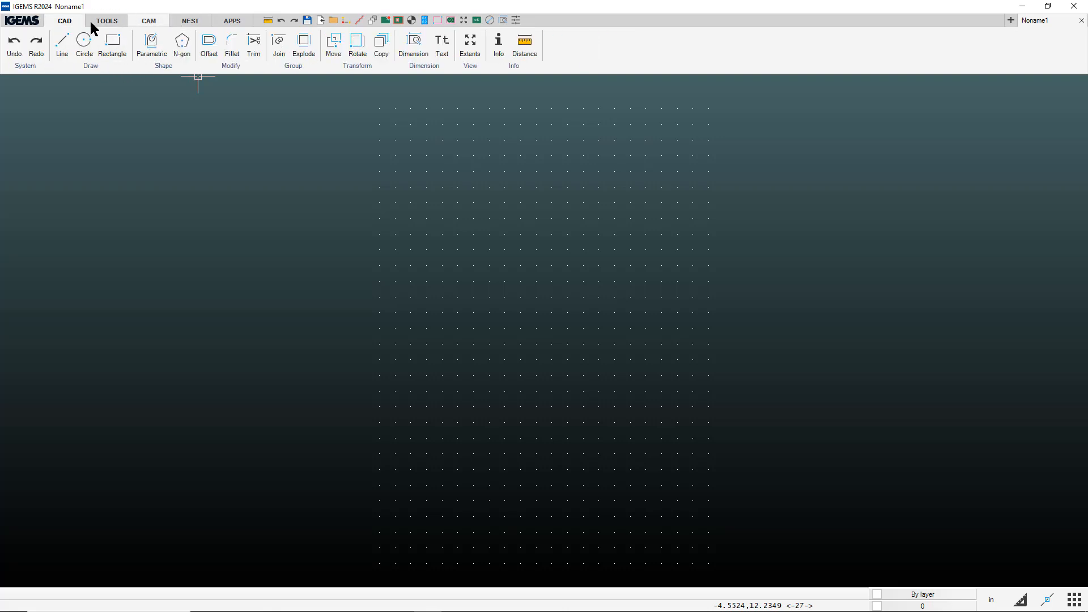
{"action": "left_click", "coordinate": [22, 21]}
{"action": "mouse_move", "coordinate": [49, 192]}
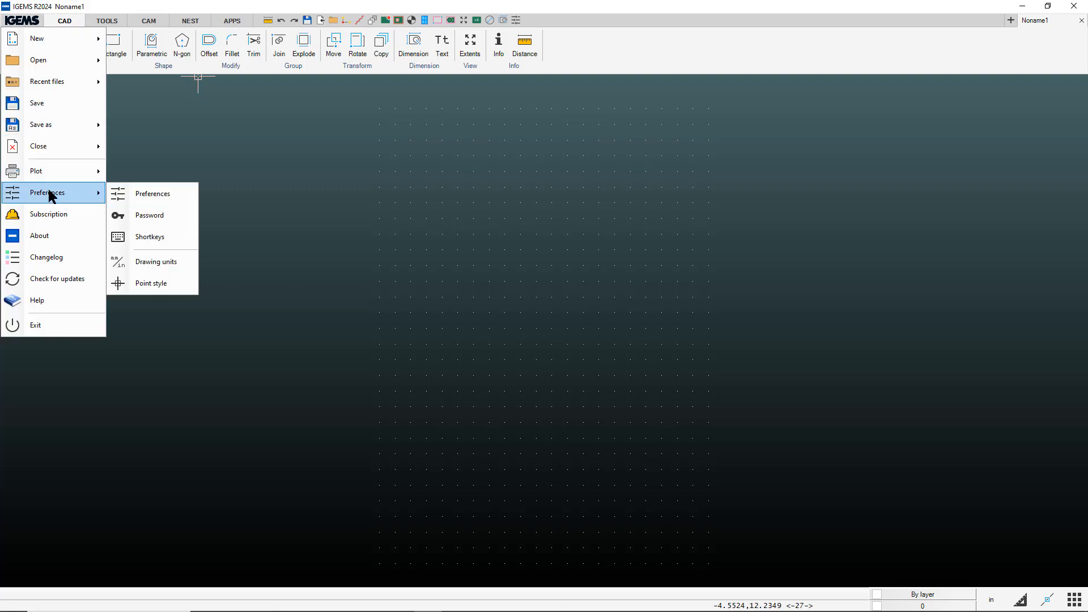
{"action": "left_click", "coordinate": [136, 194]}
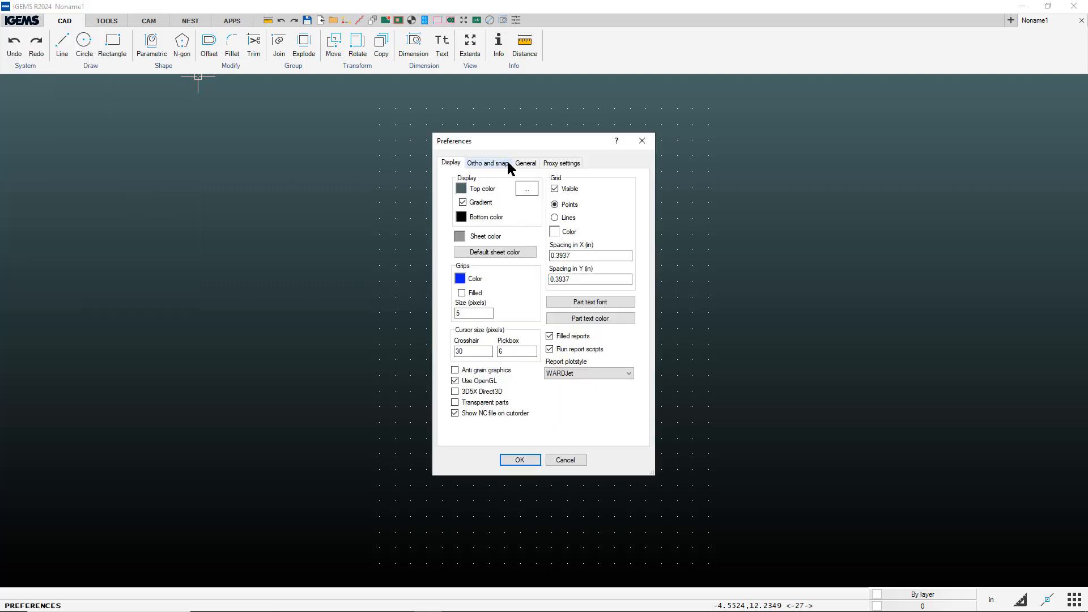
{"action": "left_click", "coordinate": [524, 163]}
{"action": "left_click", "coordinate": [497, 306]}
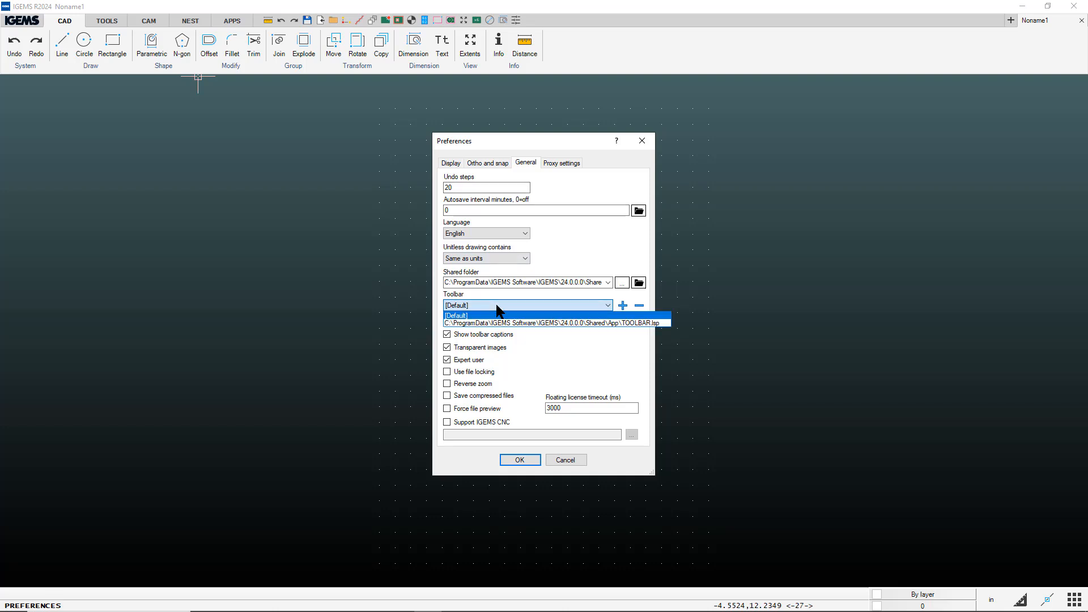
{"action": "left_click", "coordinate": [504, 322]}
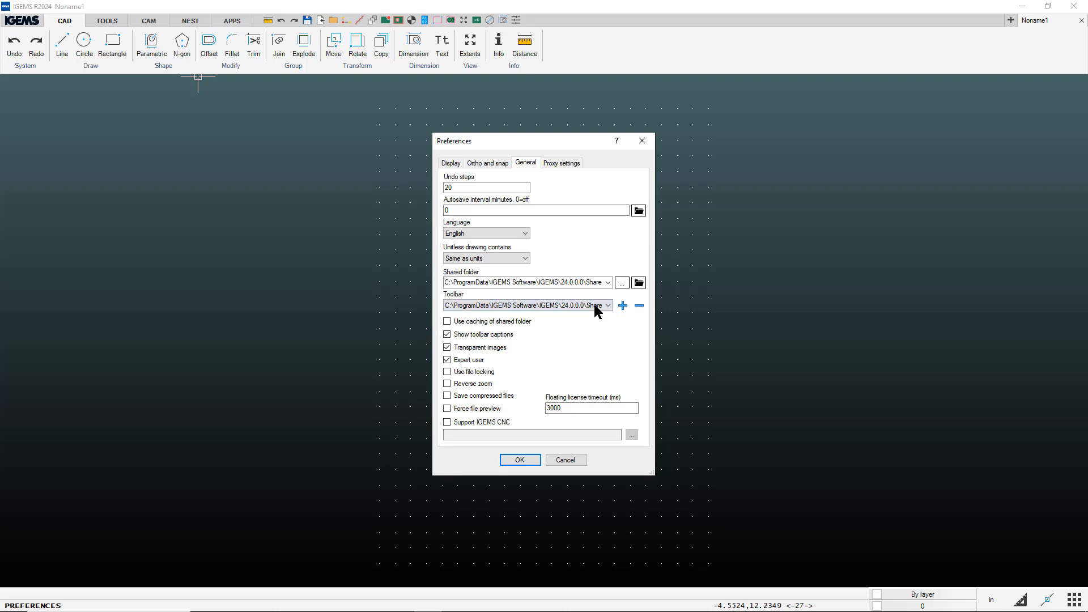
{"action": "left_click", "coordinate": [519, 459]}
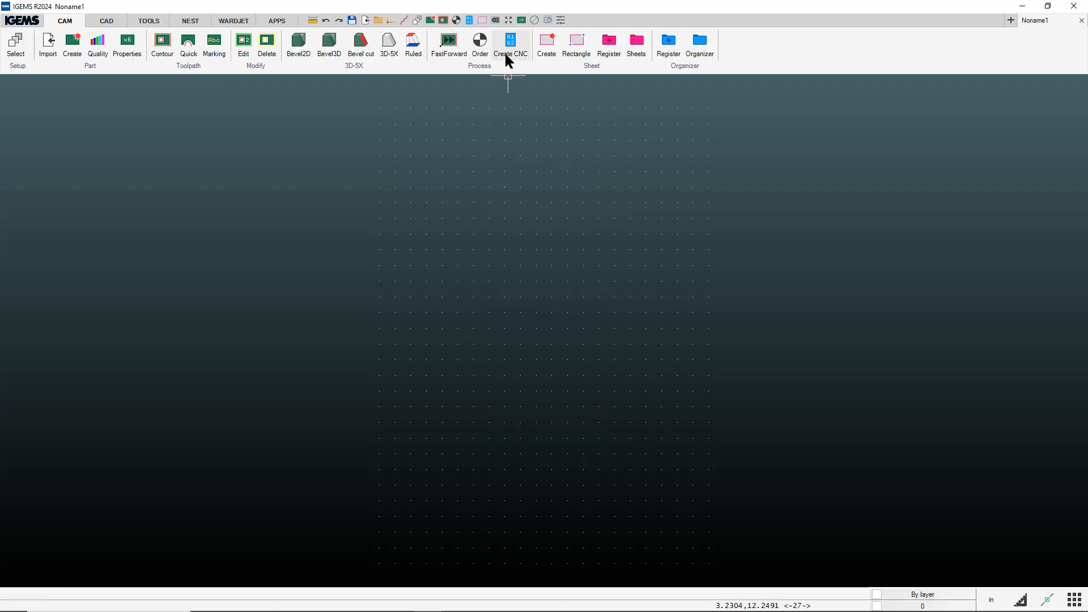